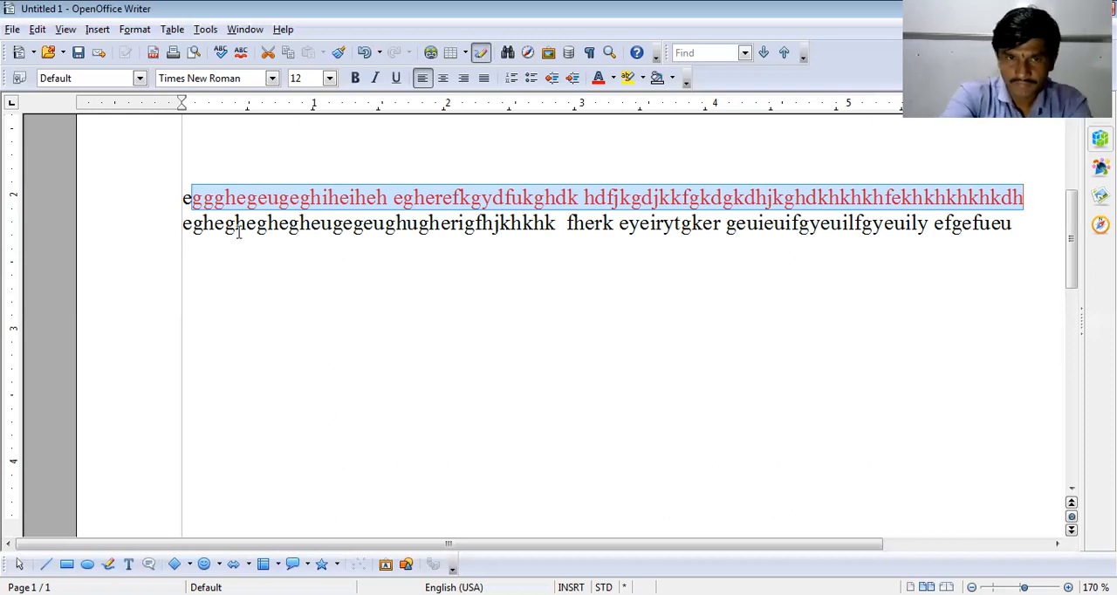
- Enter the word "respect" on a separate line below the existing body text
left_click(851, 427)
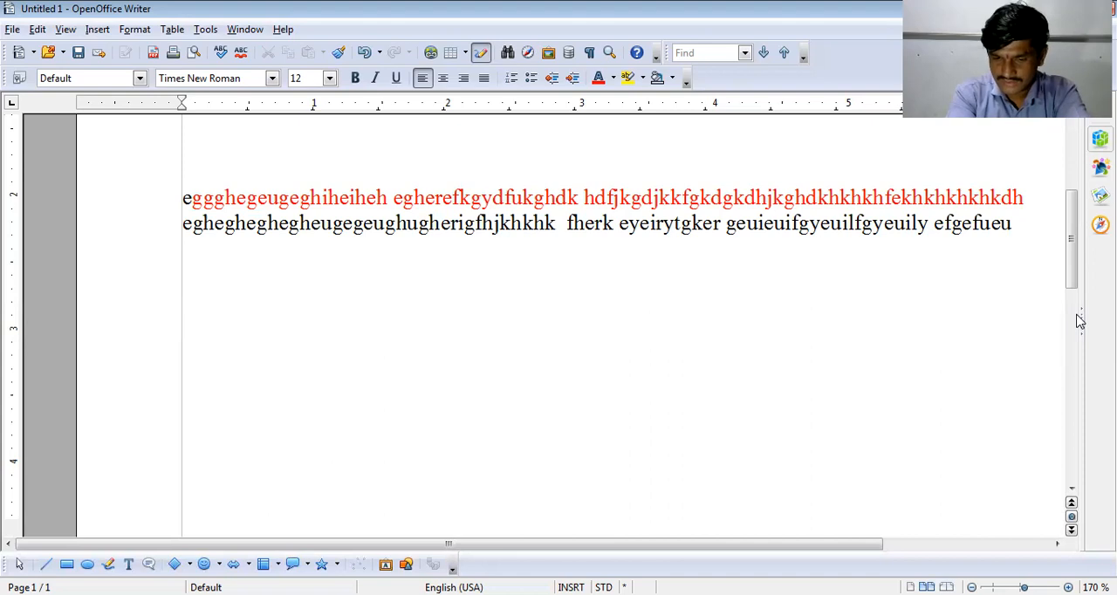
type("respect")
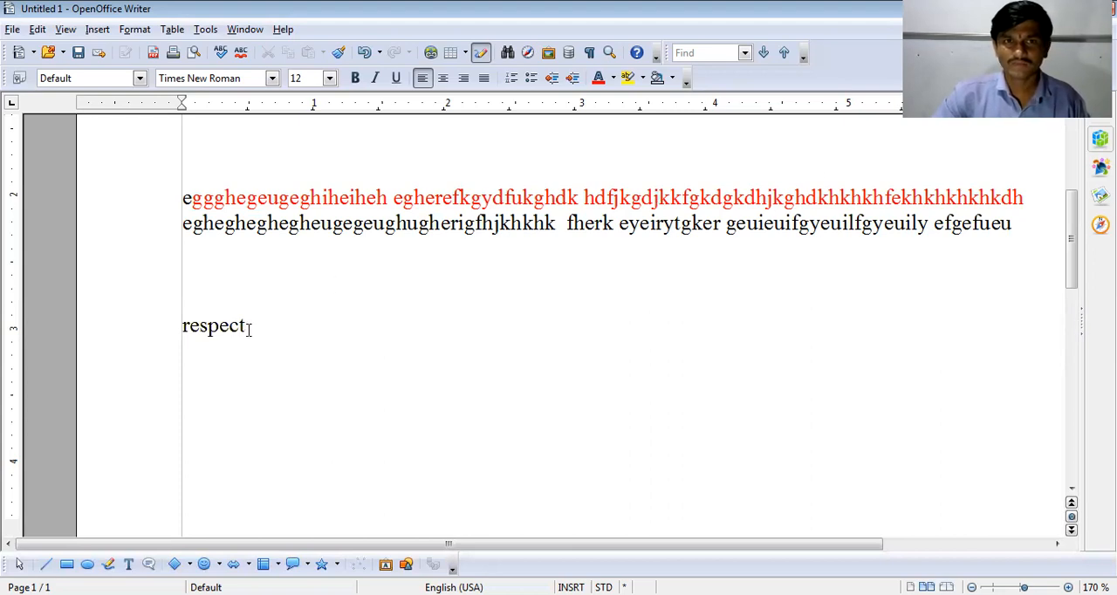
- Look up alternatives for the word "respect" in the Thesaurus
left_click_drag(248, 329, 169, 325)
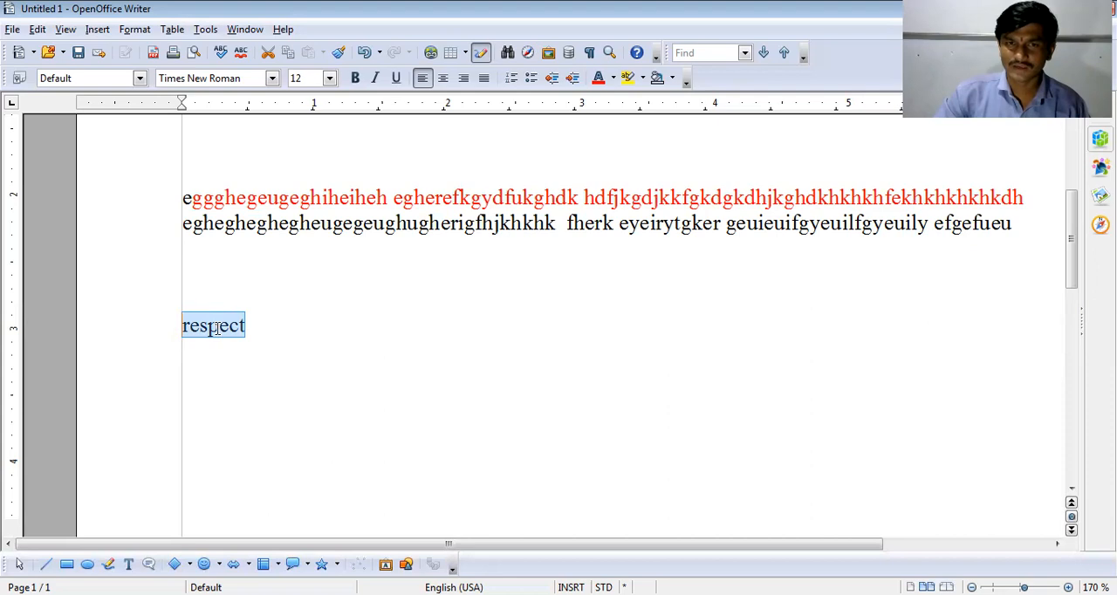
left_click(212, 32)
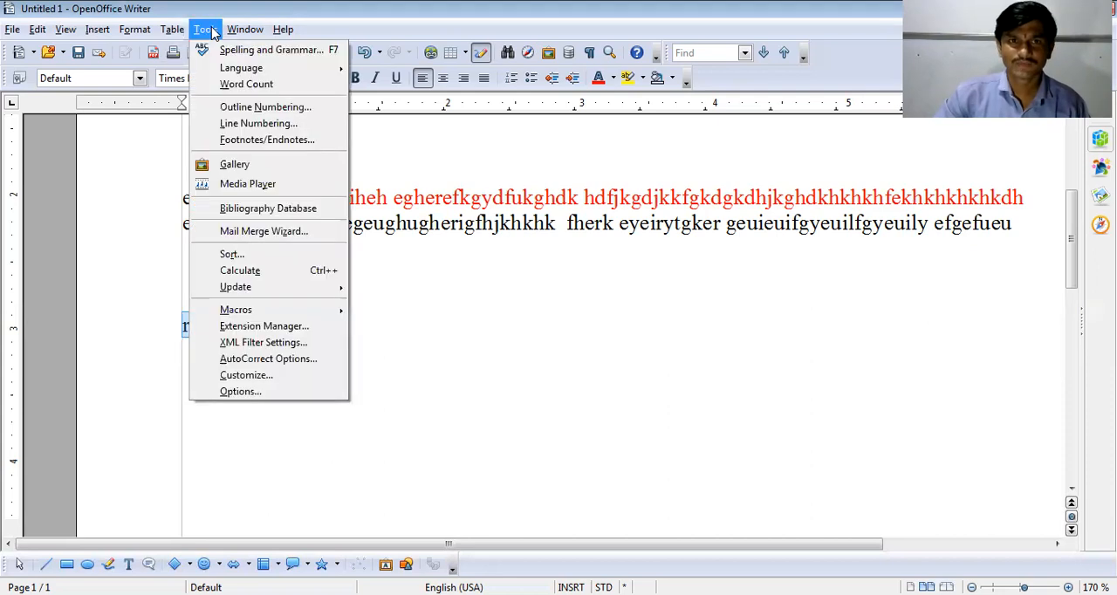
mouse_move(245, 288)
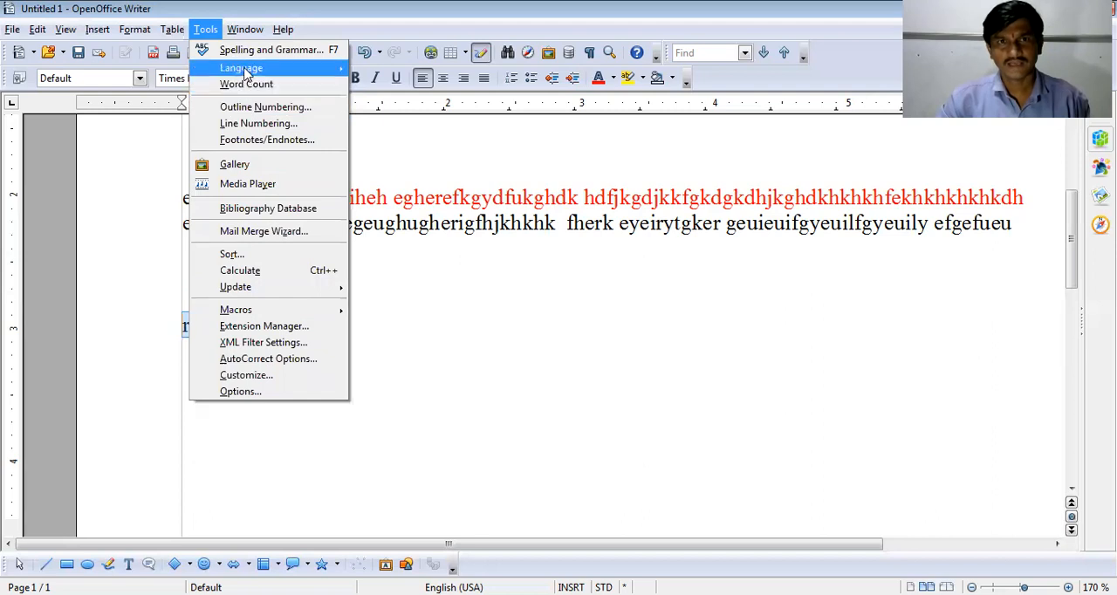
mouse_move(246, 74)
mouse_move(387, 71)
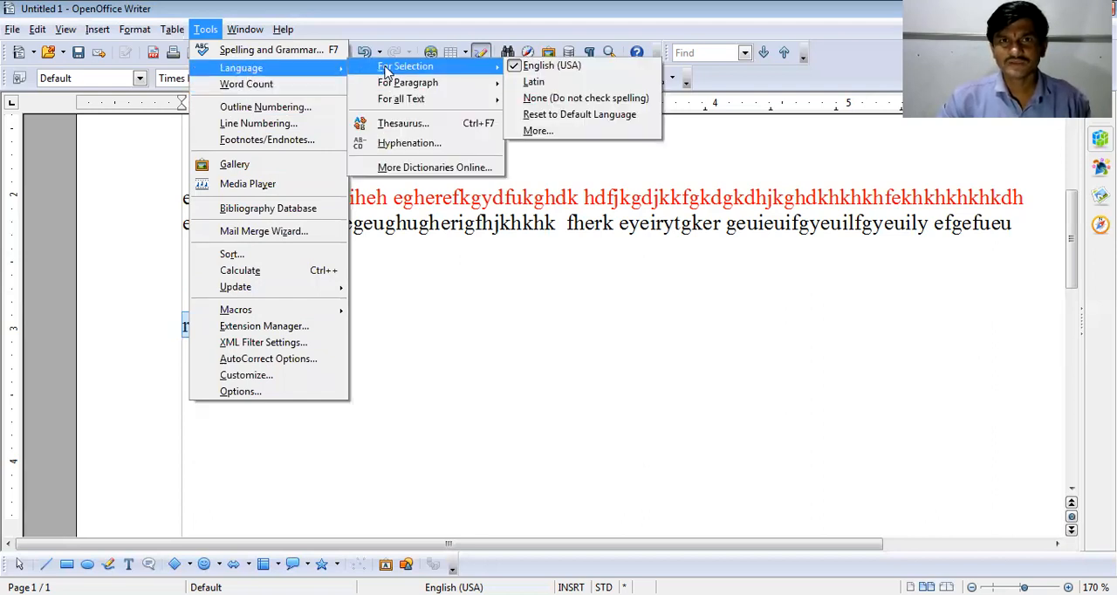
mouse_move(404, 101)
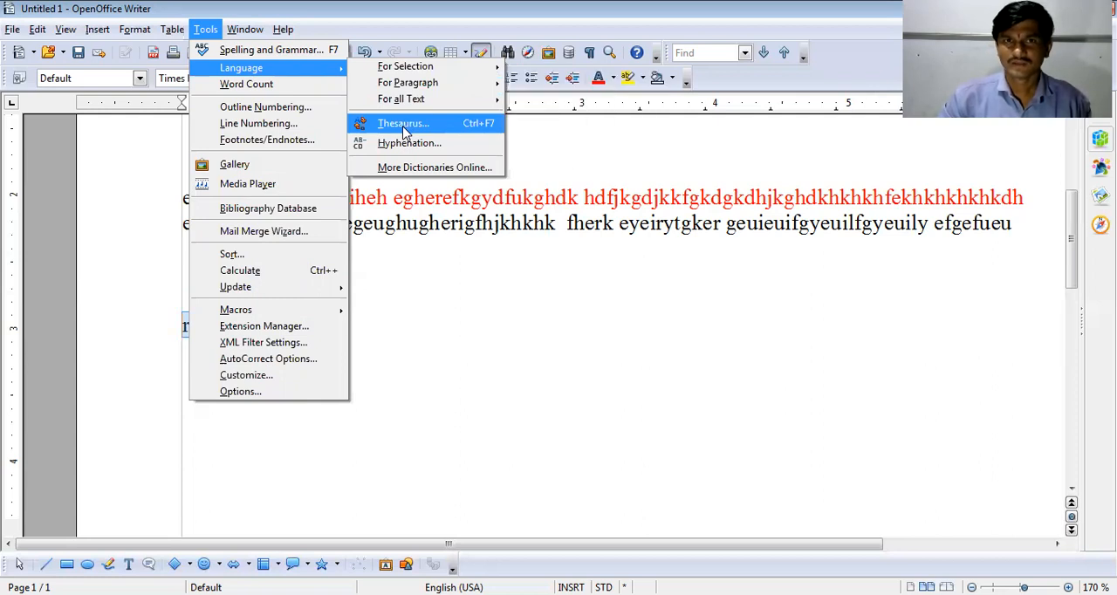
left_click(404, 127)
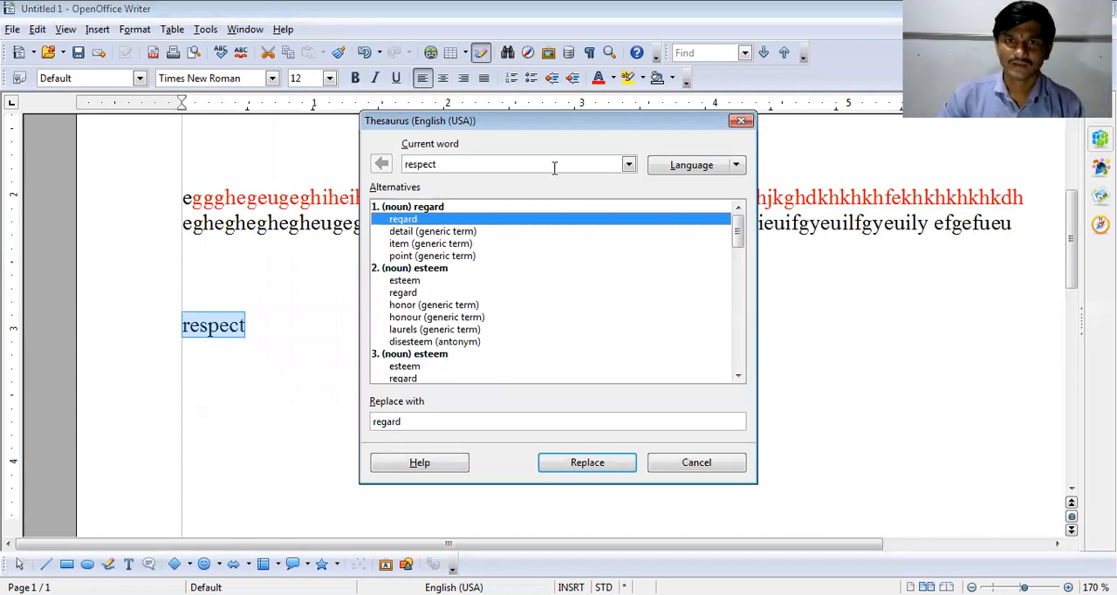
- Choose "honor" among the thesaurus alternatives and replace "respect" with it
left_click(674, 166)
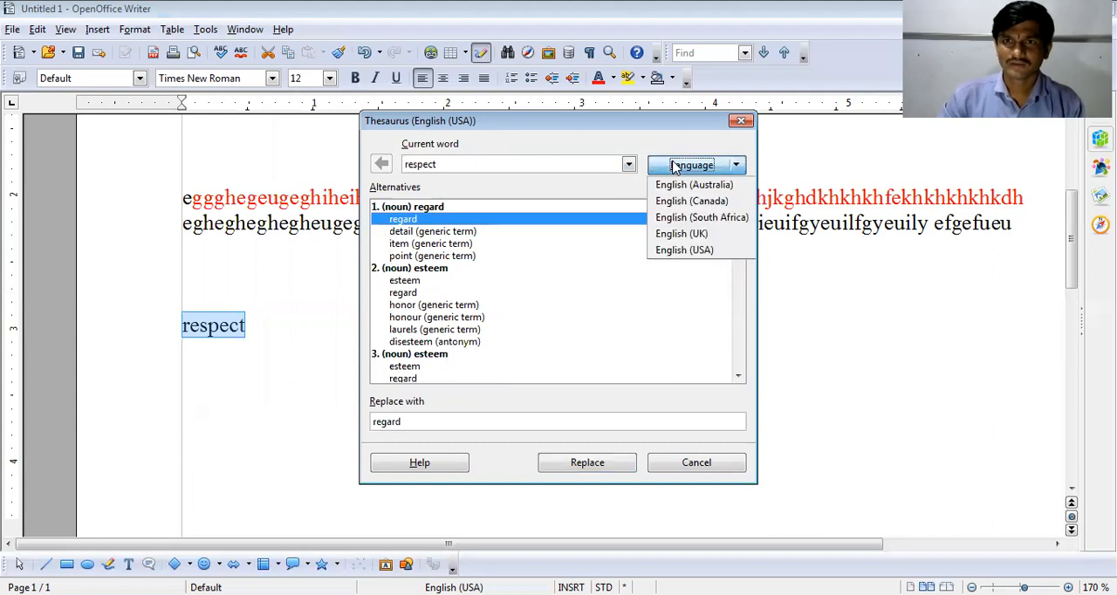
left_click(606, 164)
left_click(629, 164)
left_click(629, 164)
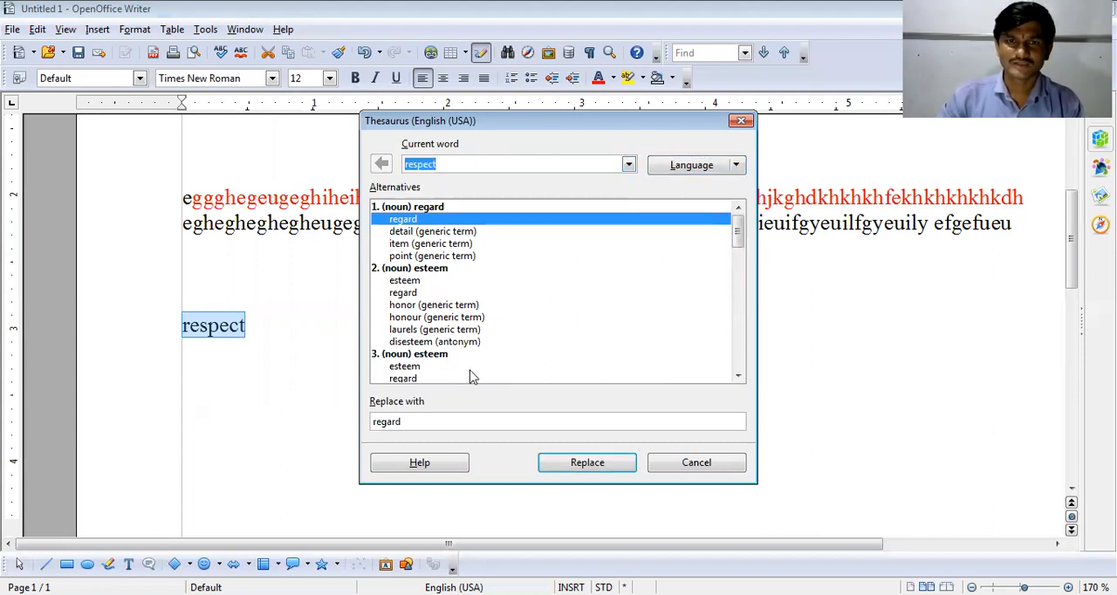
left_click(419, 366)
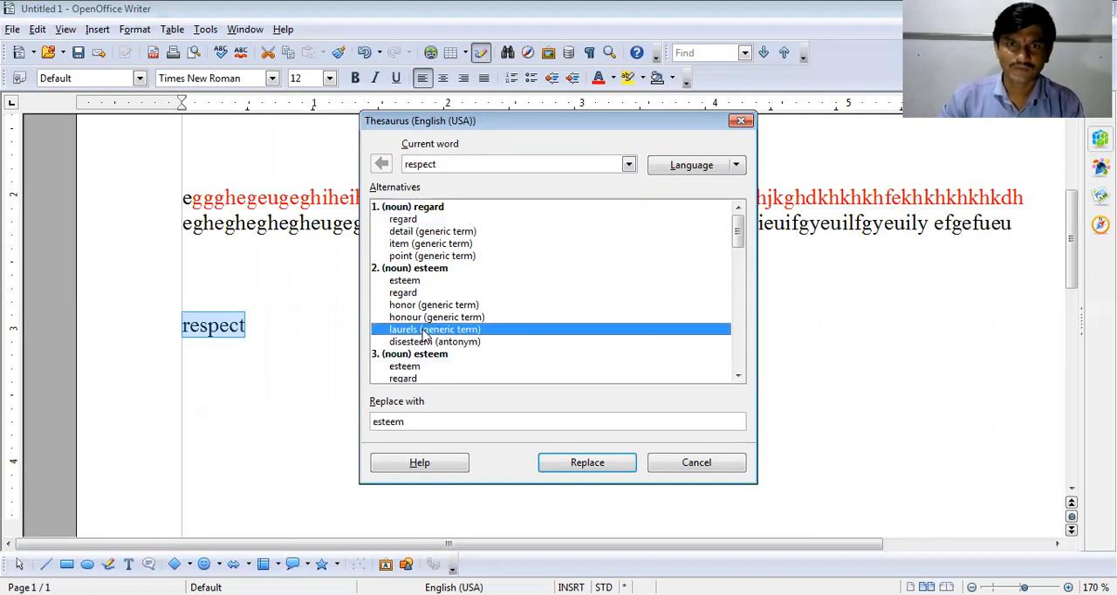
left_click(419, 292)
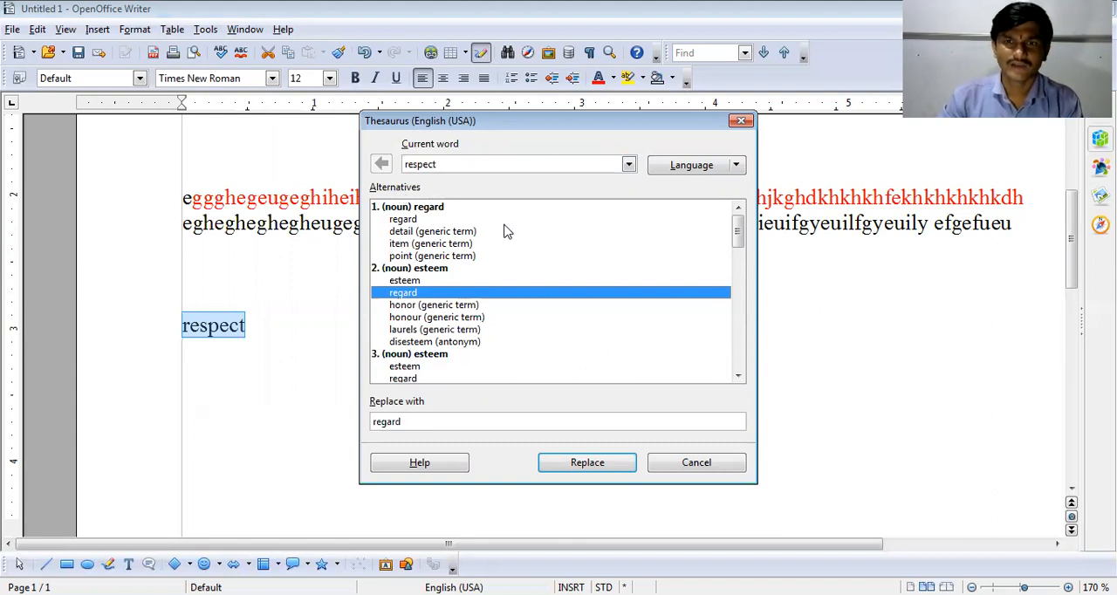
mouse_move(738, 232)
left_mouse_down()
mouse_move(731, 366)
mouse_move(756, 229)
mouse_move(738, 305)
mouse_move(738, 234)
left_mouse_up()
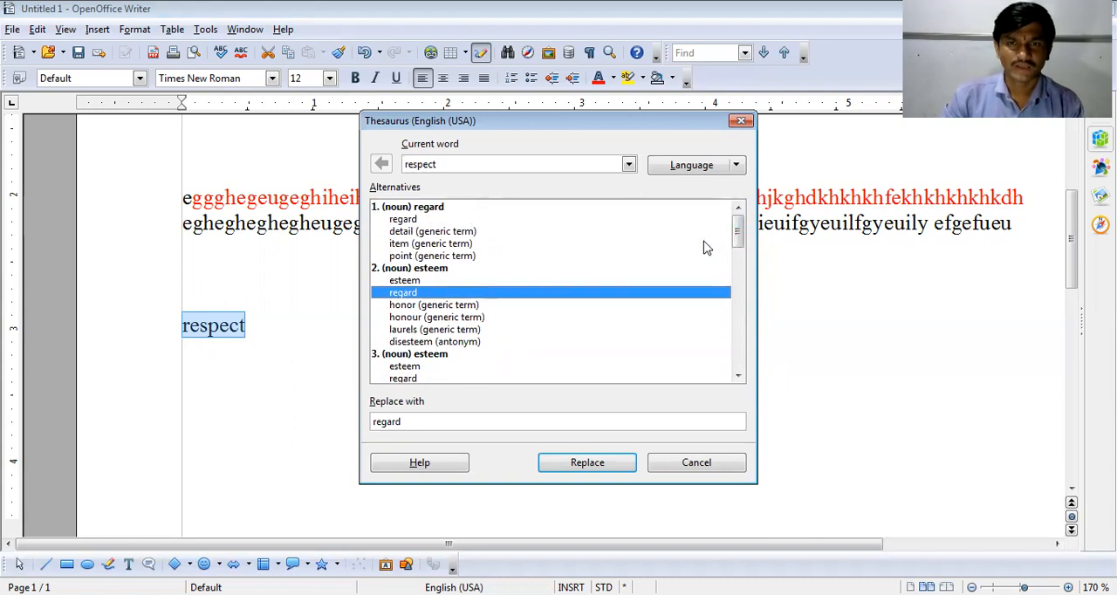
left_click_drag(434, 423, 342, 435)
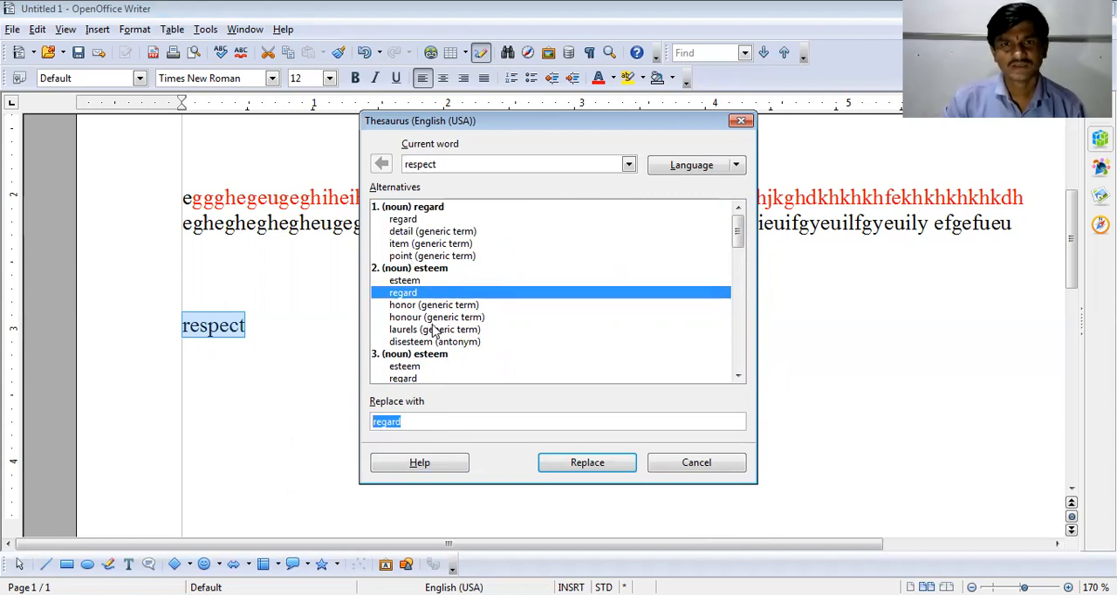
scroll(424, 324, "down", 1)
left_click(406, 269)
left_click(581, 468)
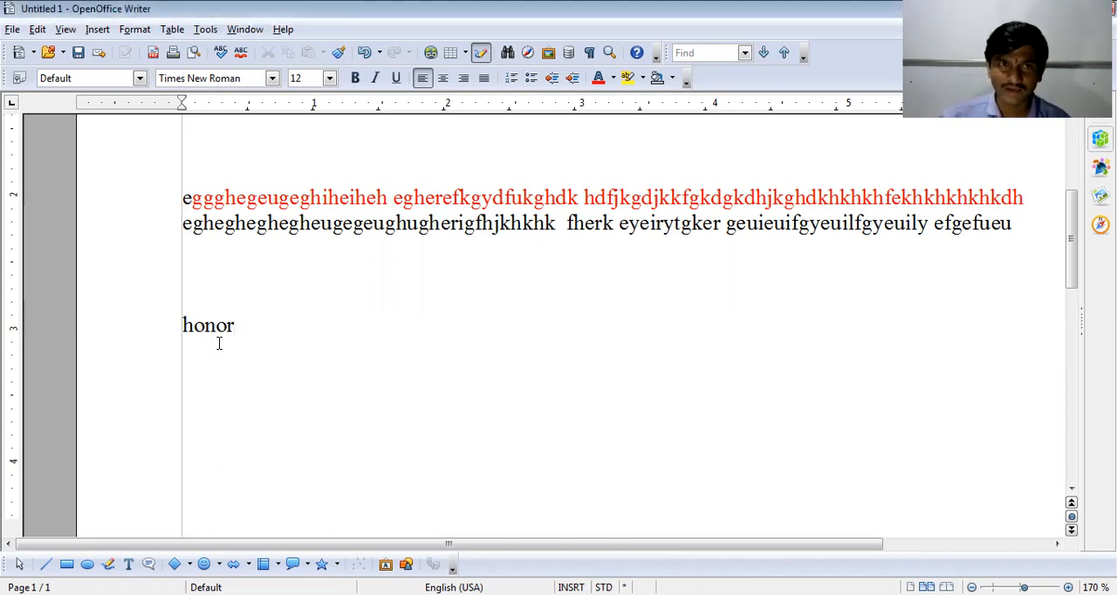
- Undo and redo the replacement of "respect" several times, finishing with "honor" in the document
left_click(368, 53)
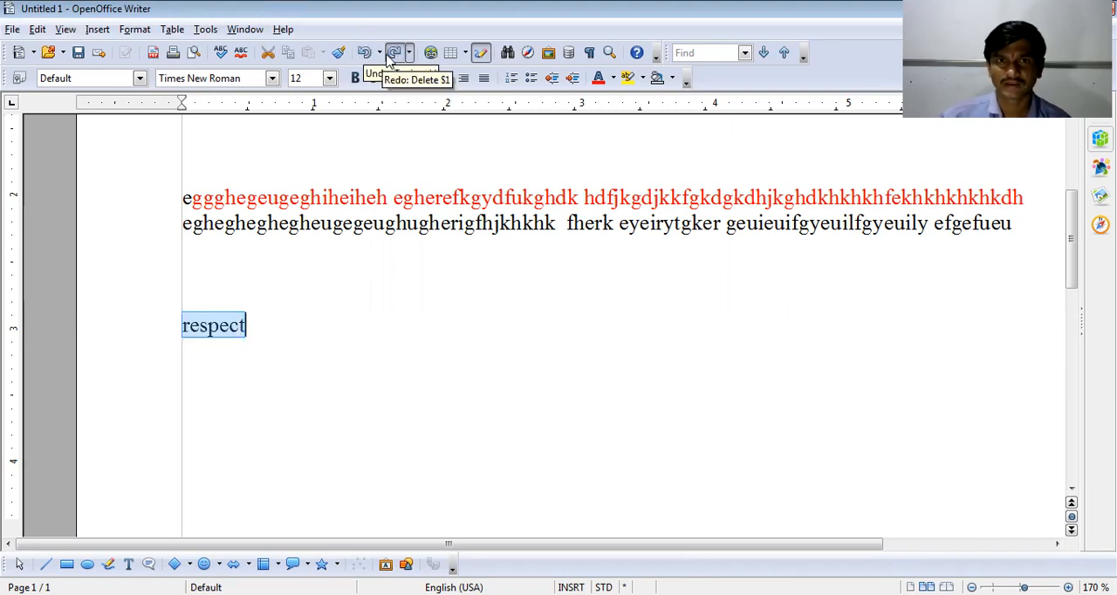
left_click(393, 55)
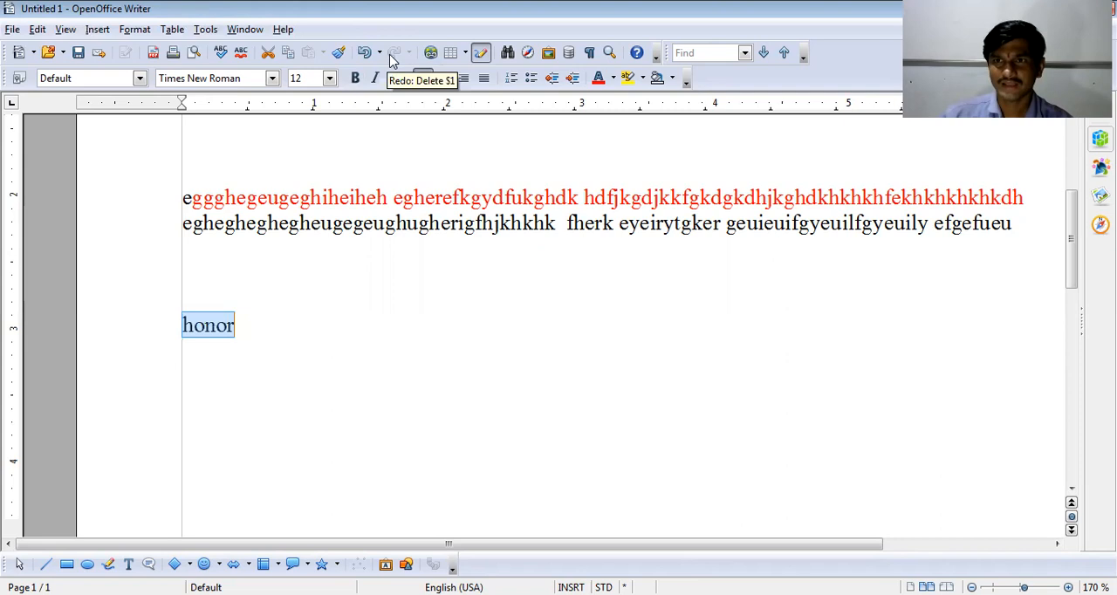
left_click(367, 52)
left_click(393, 54)
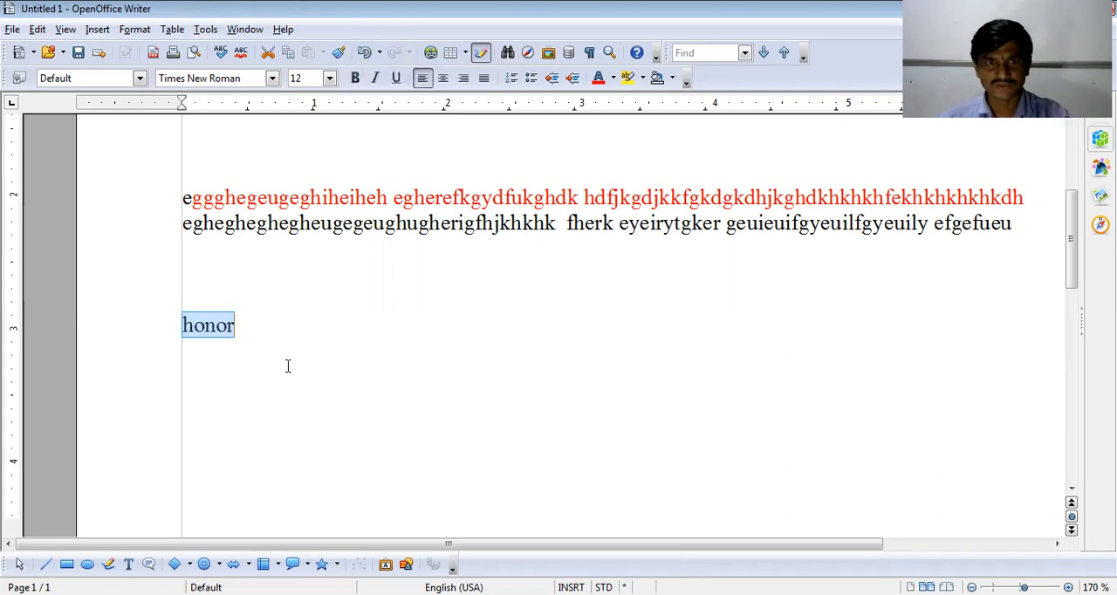
key("ctrl+z")
key("ctrl+y")
key("ctrl+z")
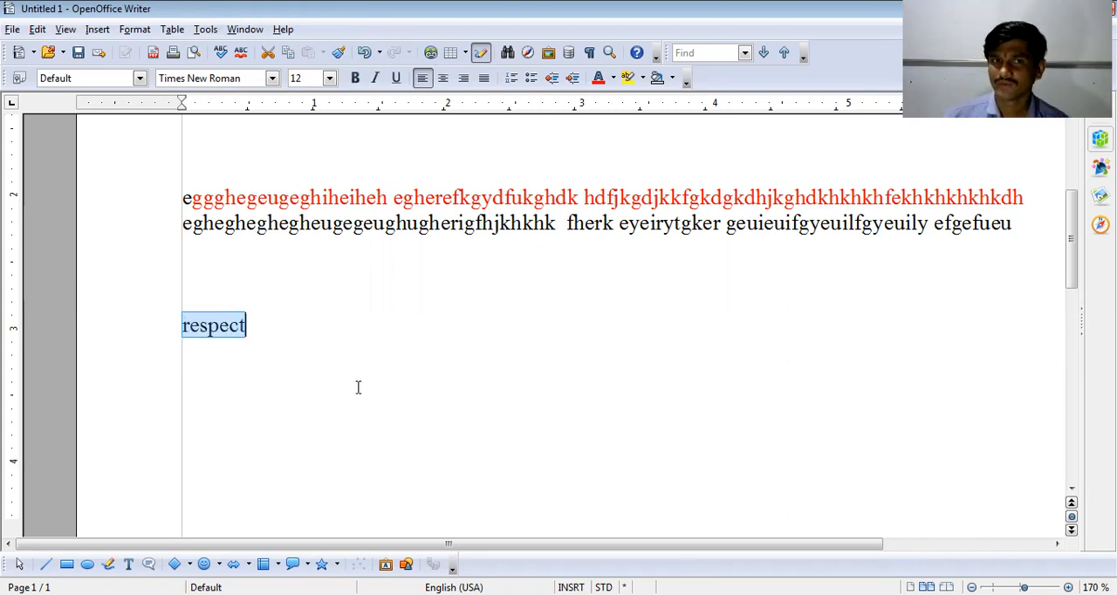
key("ctrl+y")
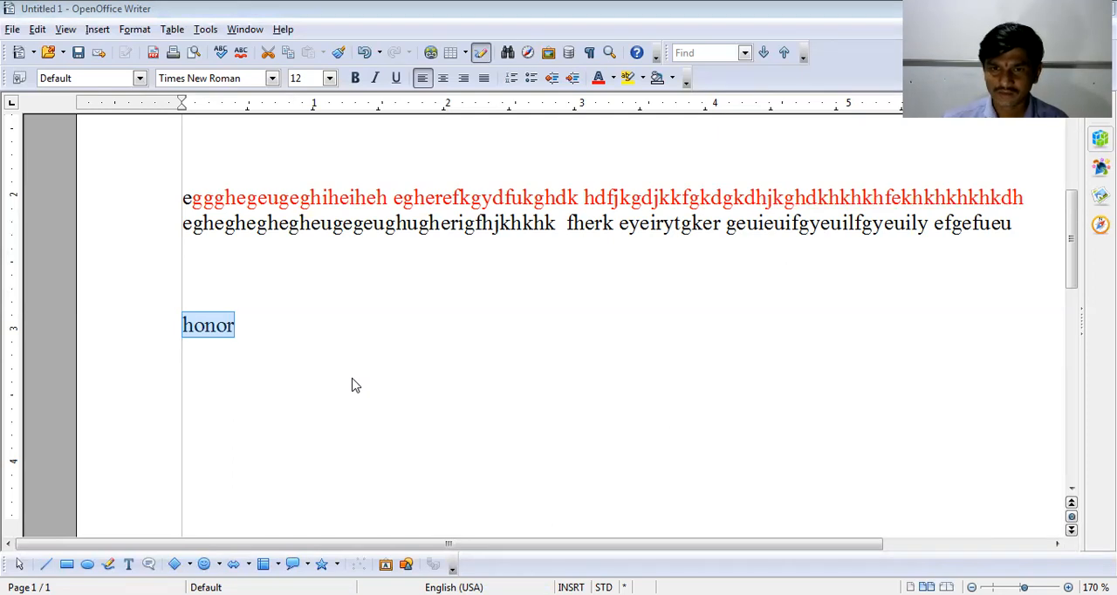
- Remove the blank lines between the two body paragraphs, keeping the second paragraph on its own line
scroll(246, 232, "up", 6)
left_click(218, 299)
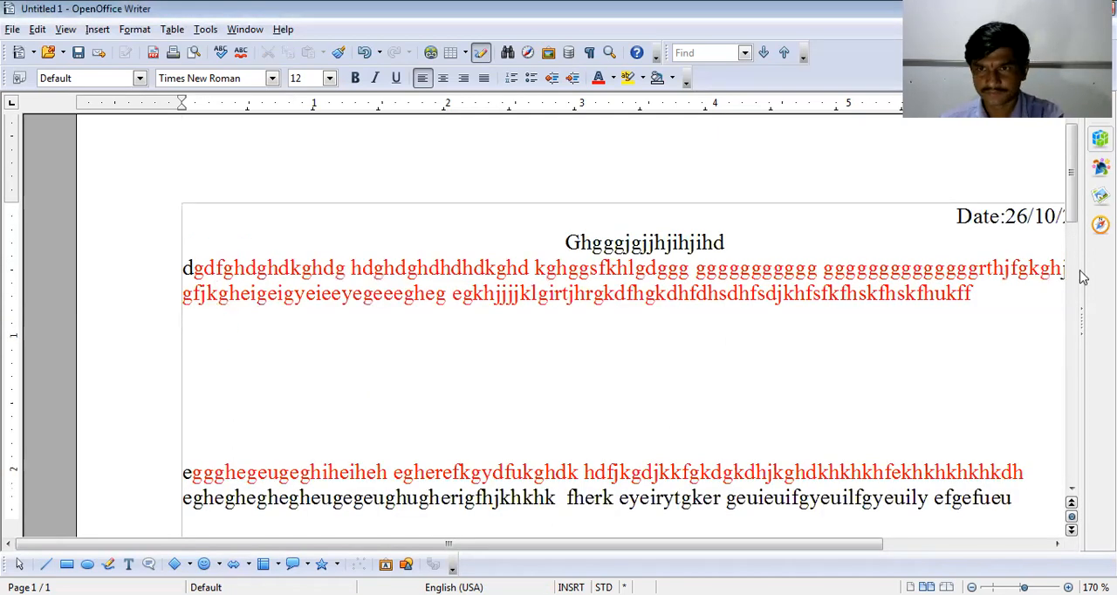
left_click(979, 297)
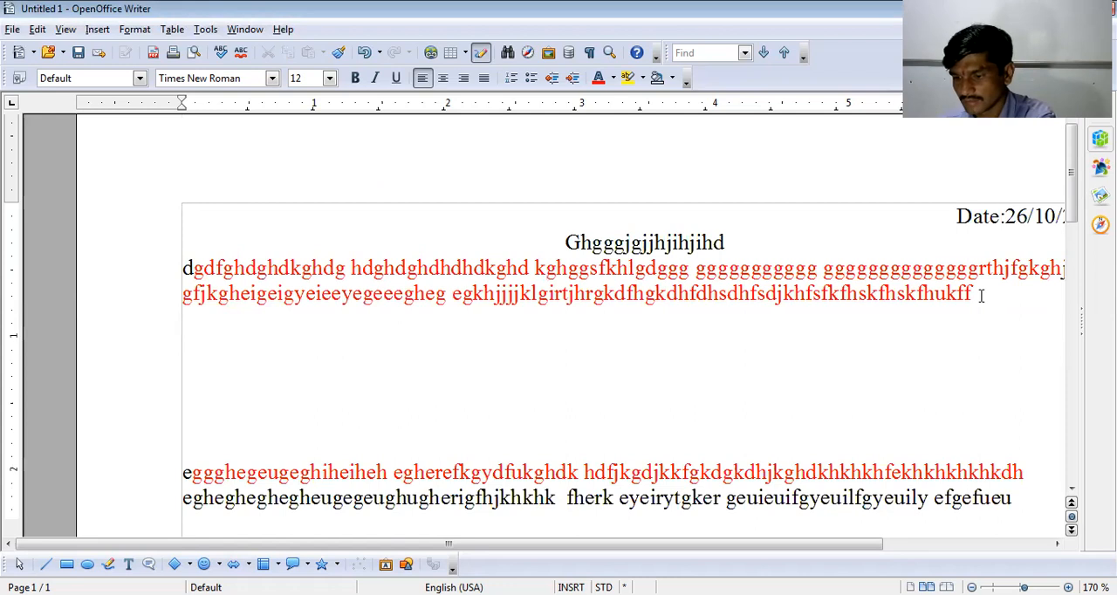
key("Delete")
key("Delete")
key("Delete")
key("Delete")
key("Delete")
key("Delete")
key("Delete")
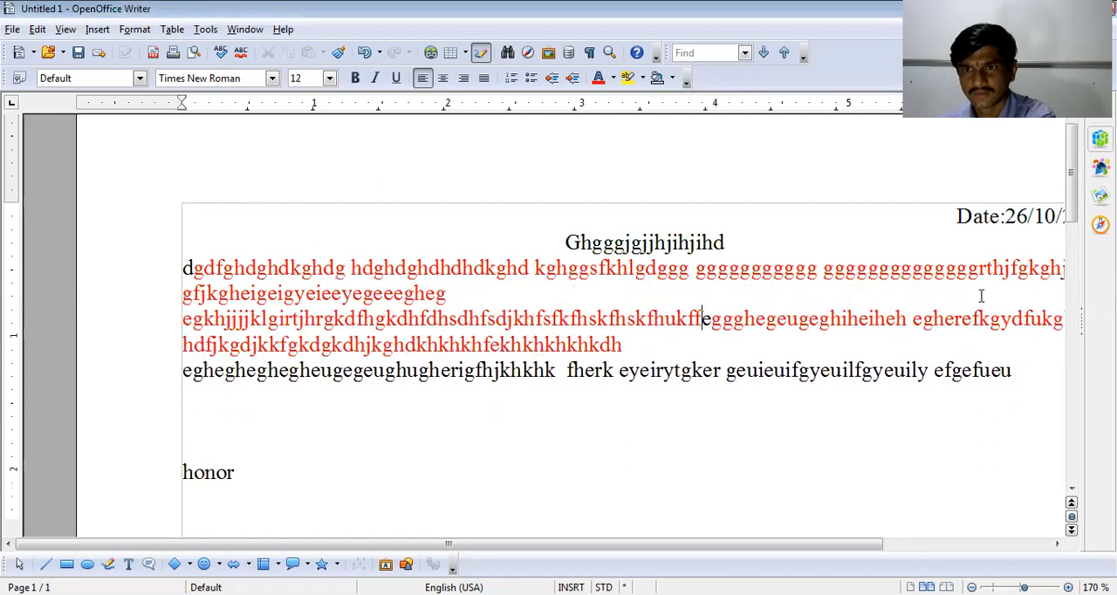
key("ctrl+z")
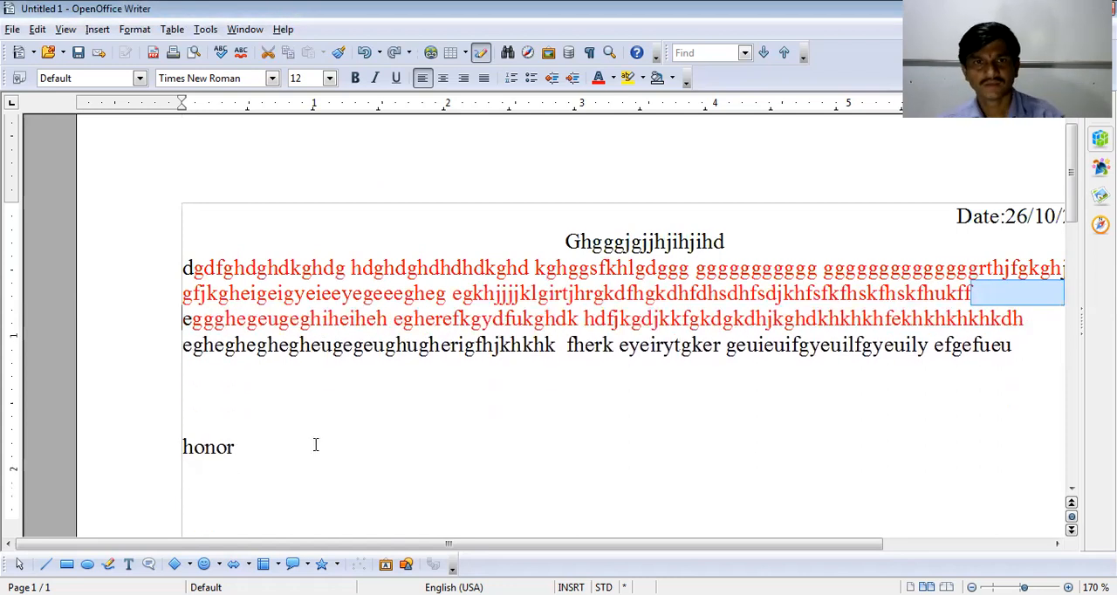
left_click_drag(188, 271, 946, 369)
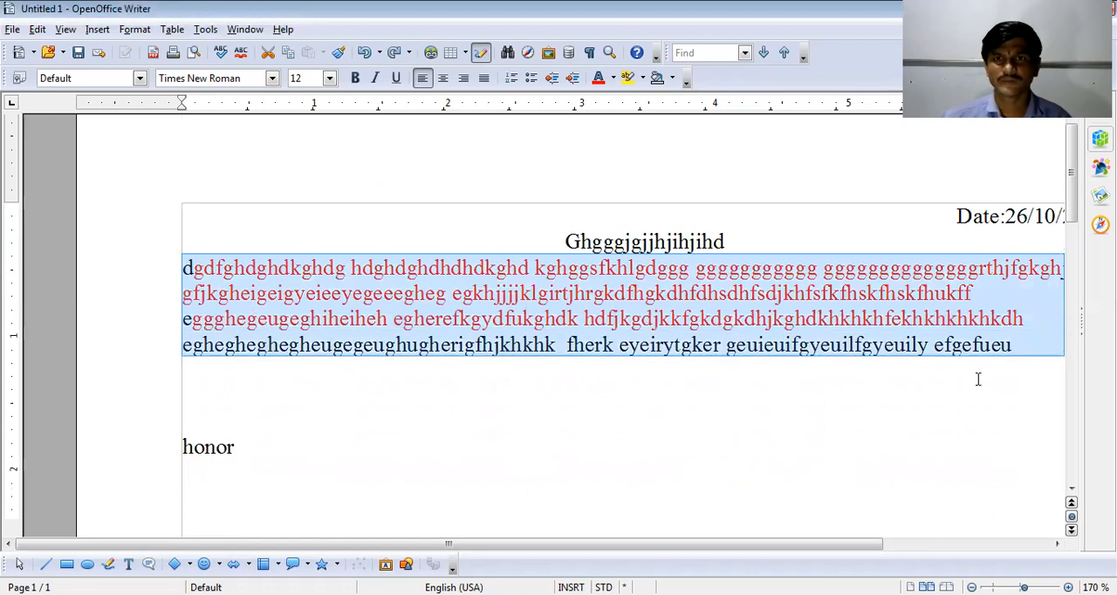
left_click(597, 435)
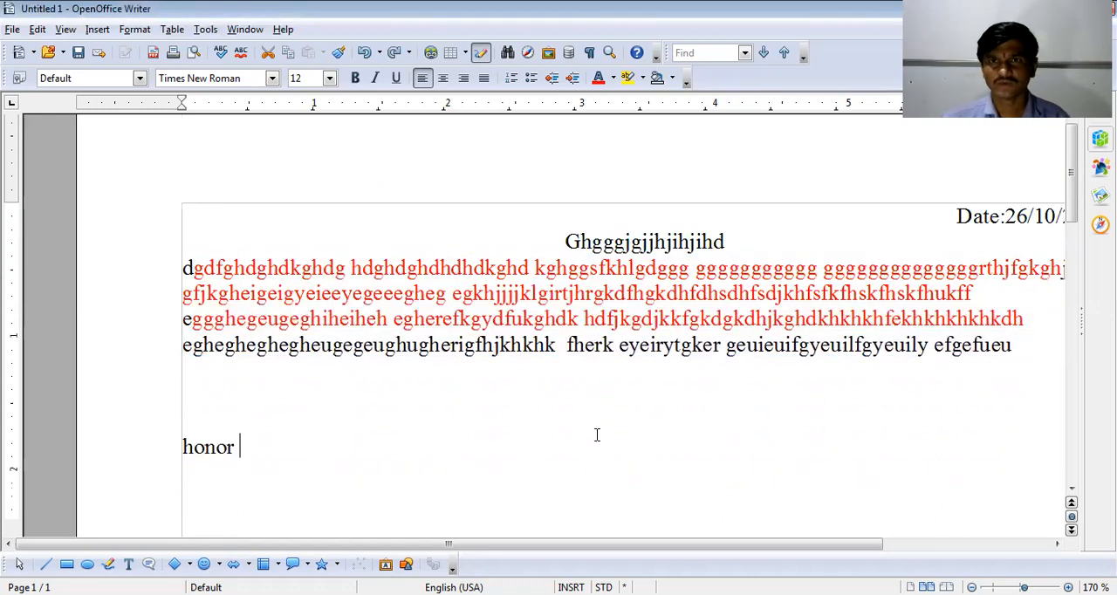
left_click(144, 31)
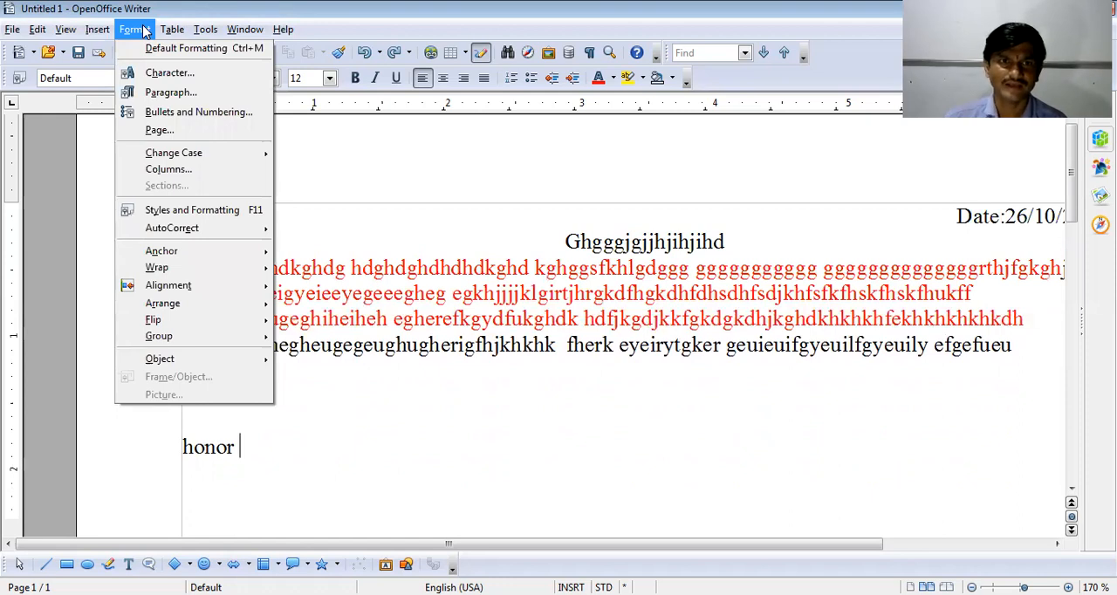
left_click(434, 183)
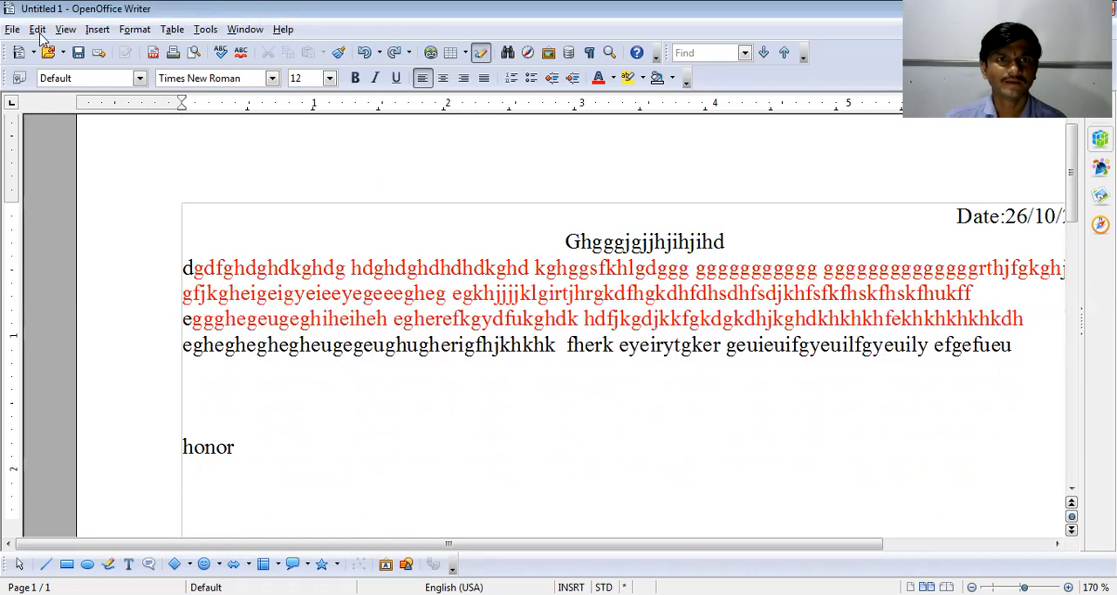
left_click(91, 31)
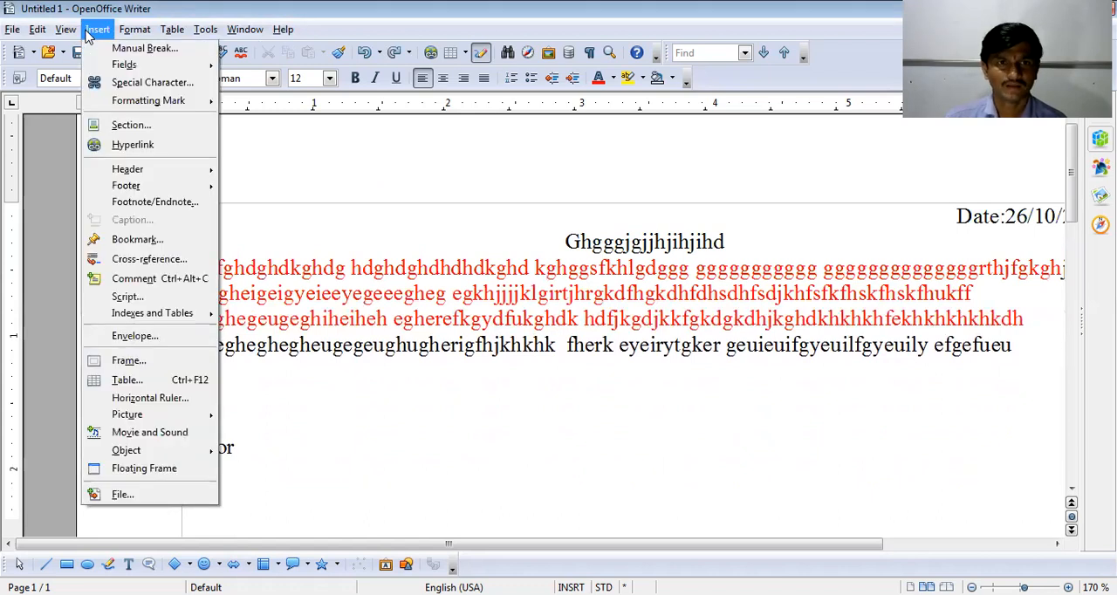
left_click(410, 210)
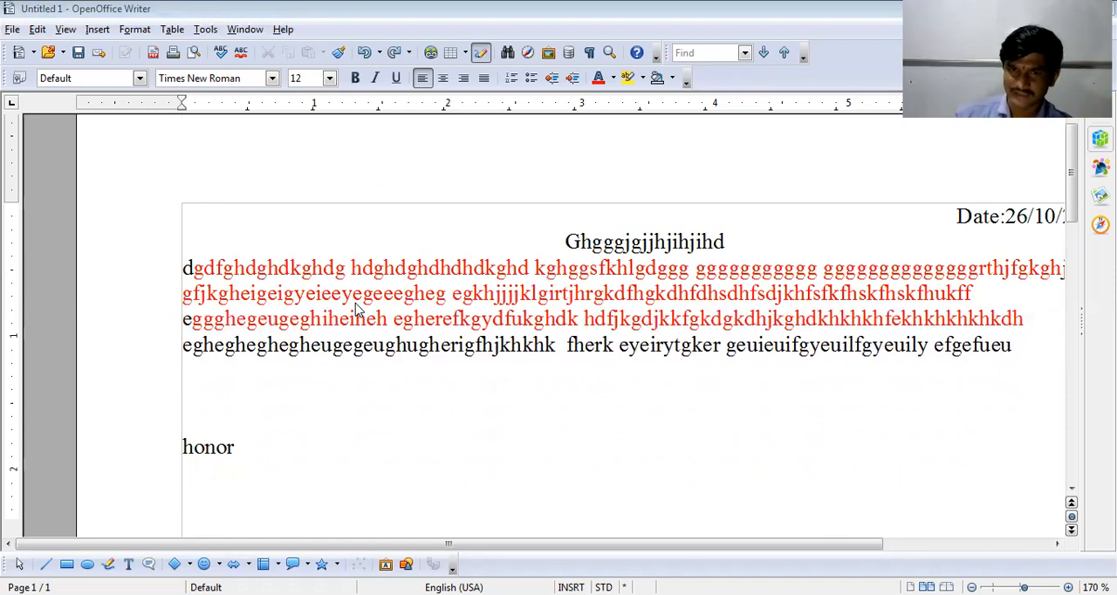
- Select the two body paragraphs below the title and open the Character formatting options for them
left_click_drag(192, 268, 978, 369)
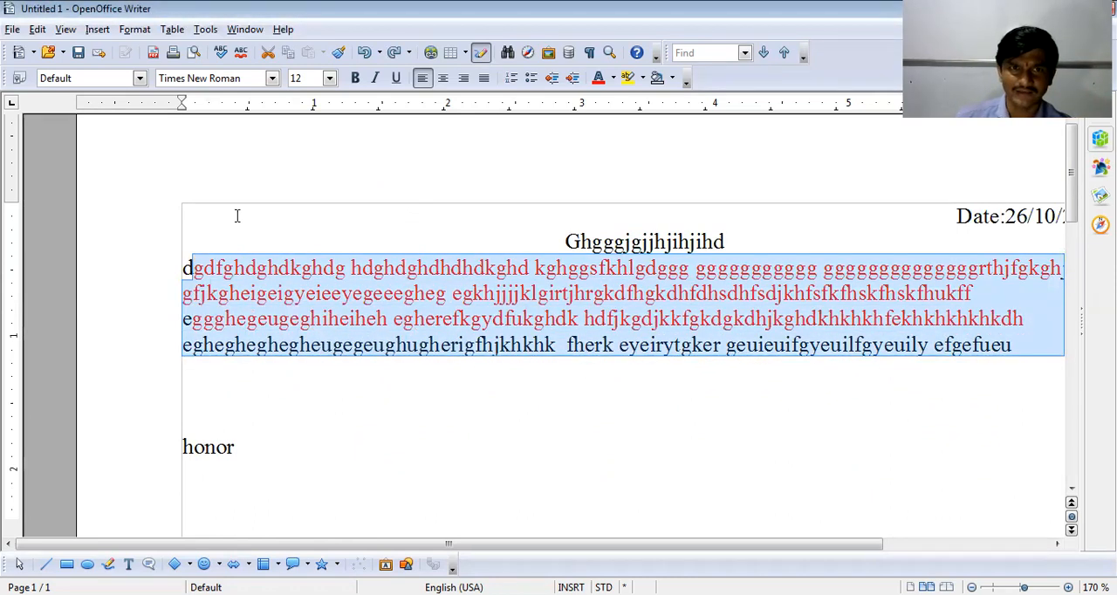
left_click(199, 253)
left_click_drag(190, 264, 804, 380)
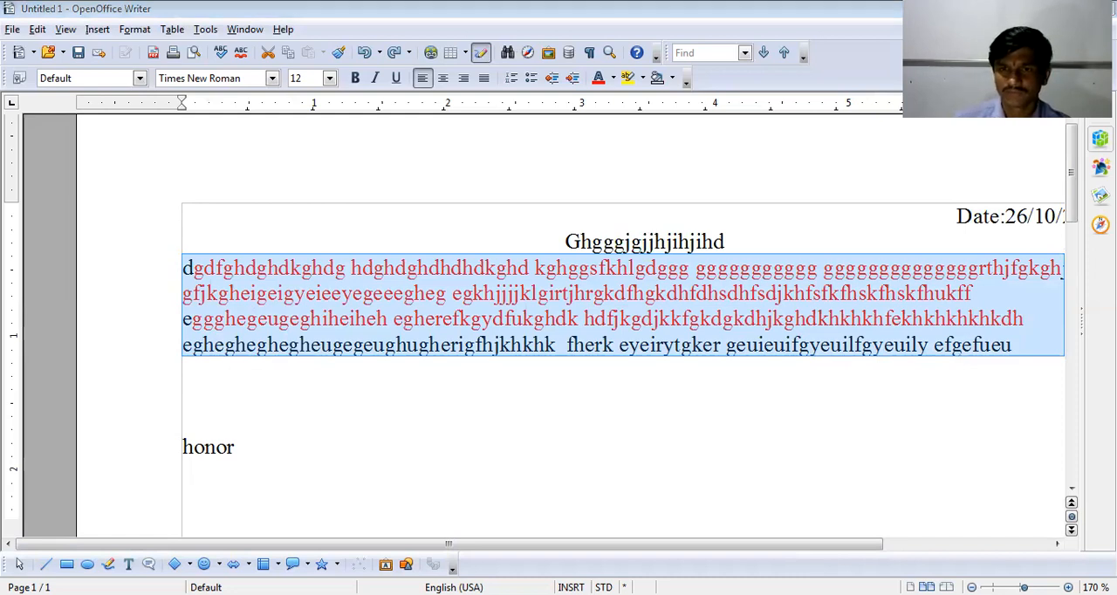
left_click(134, 28)
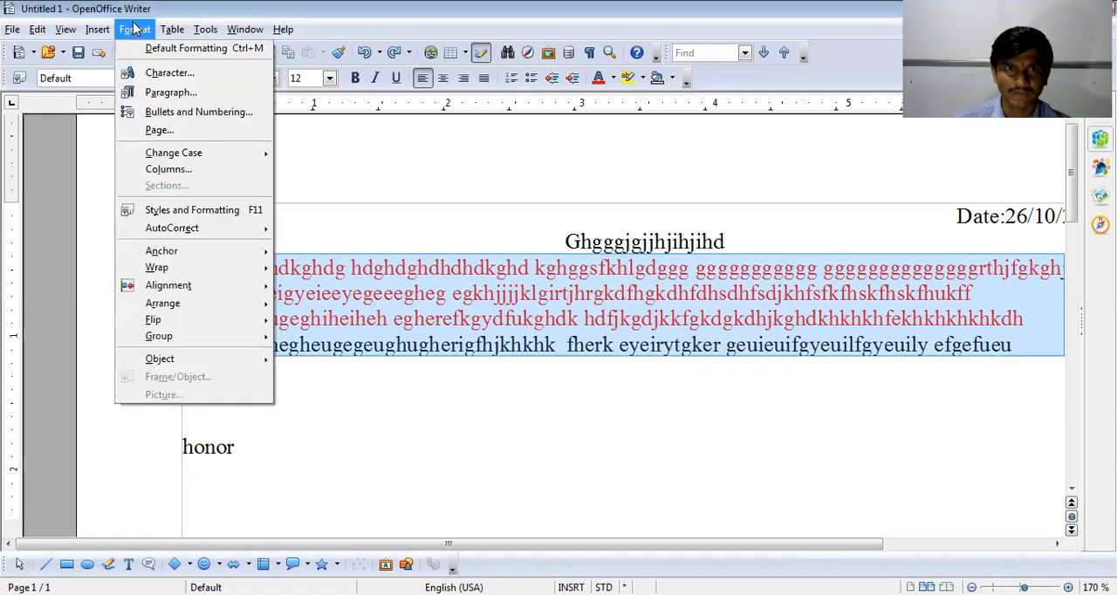
left_click(169, 74)
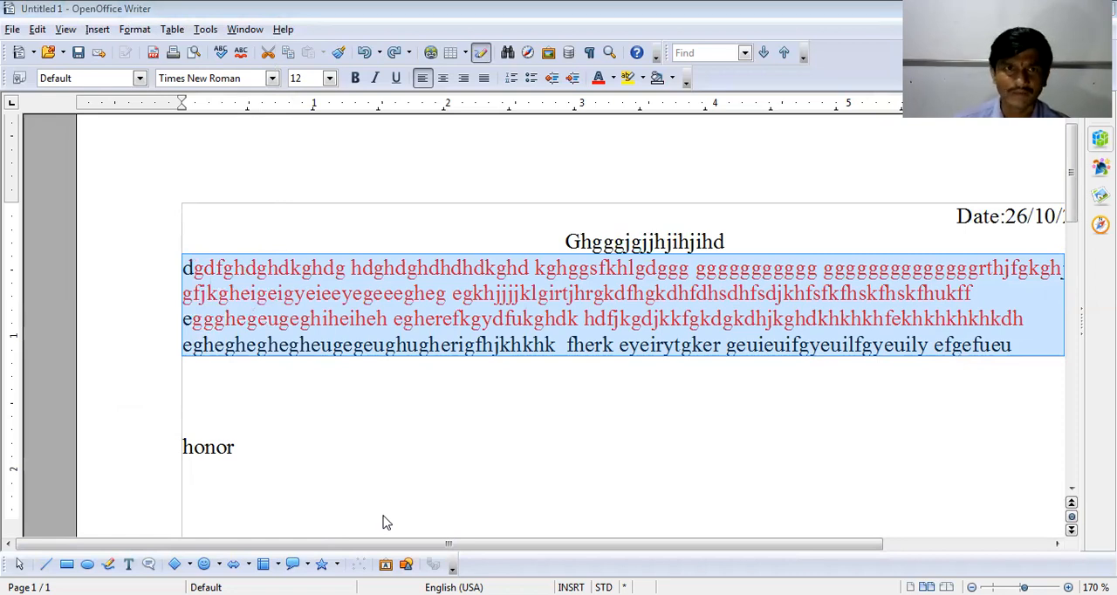
- Set the line spacing of the selected body paragraphs to 1.5 lines
left_click(134, 29)
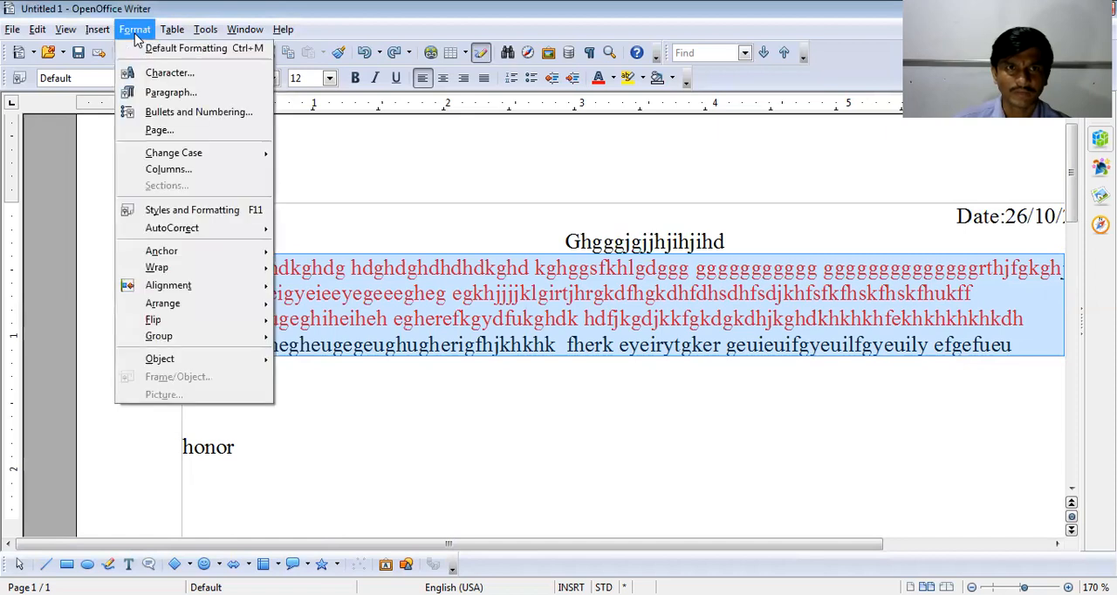
left_click(171, 92)
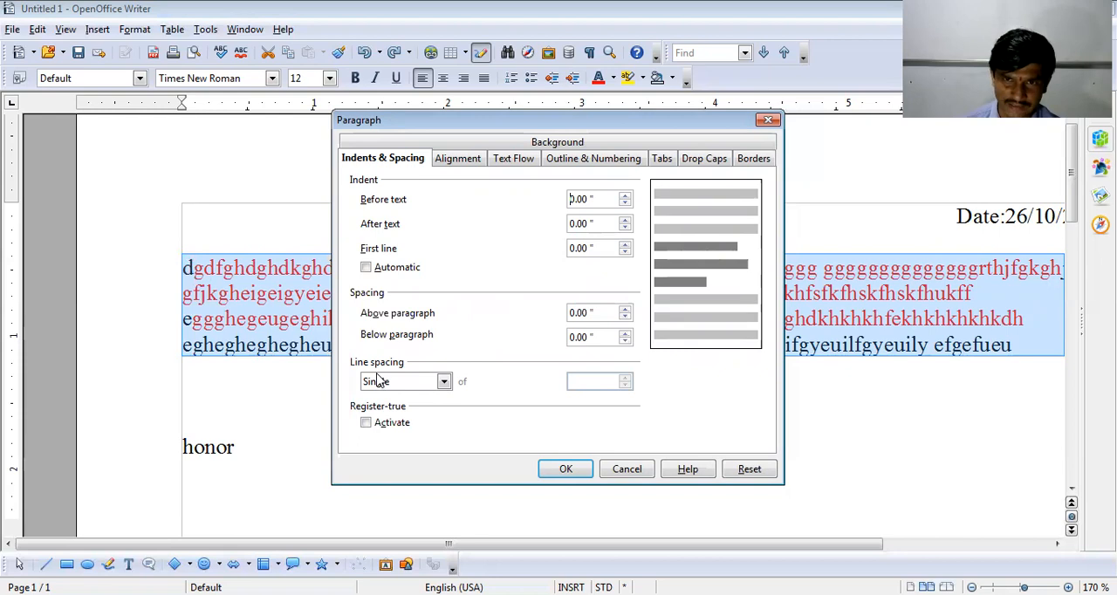
left_click(445, 384)
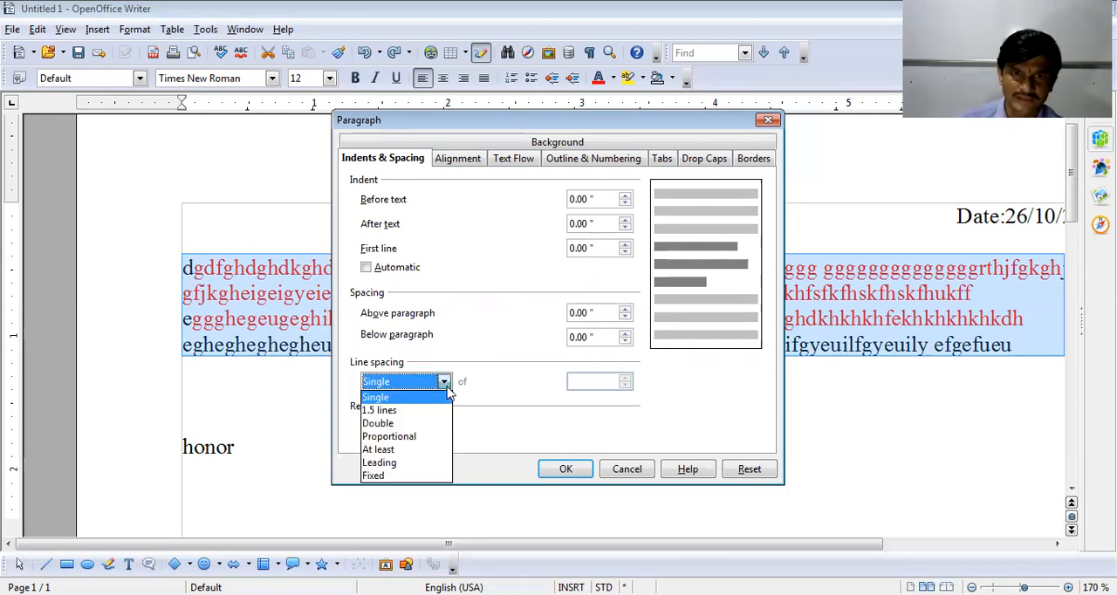
left_click(382, 410)
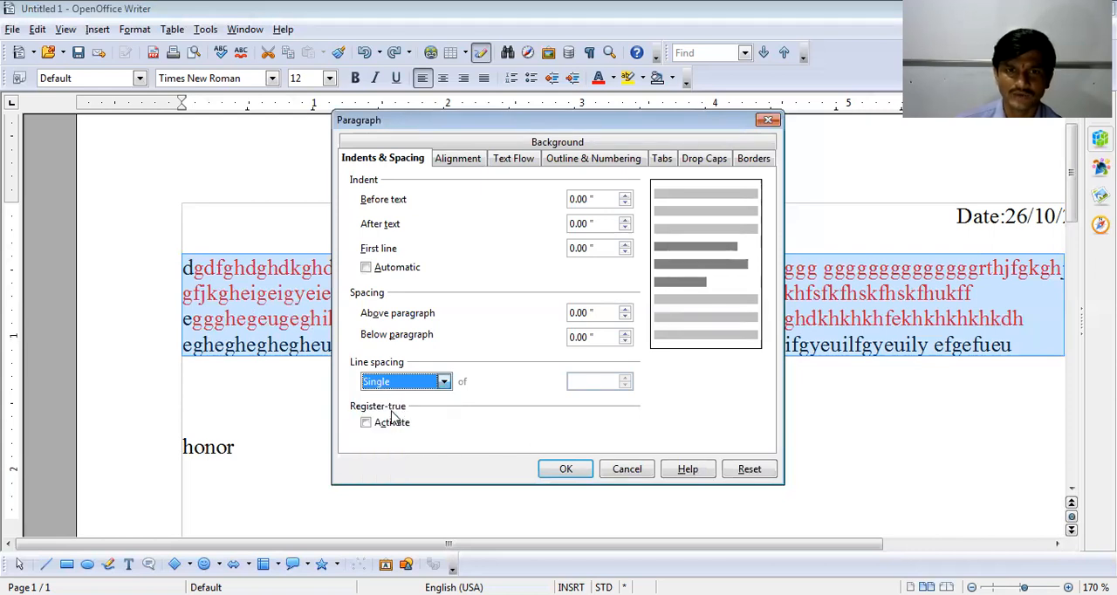
left_click(566, 469)
left_click(262, 330)
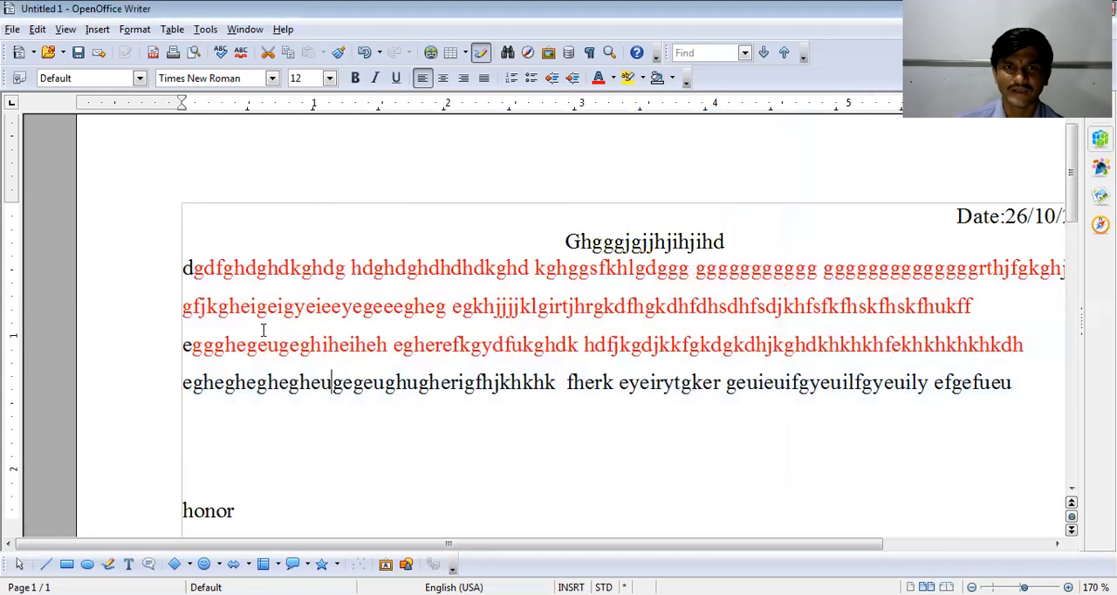
- Select all the body paragraphs again and set their line spacing to Double
left_click_drag(183, 267, 1013, 404)
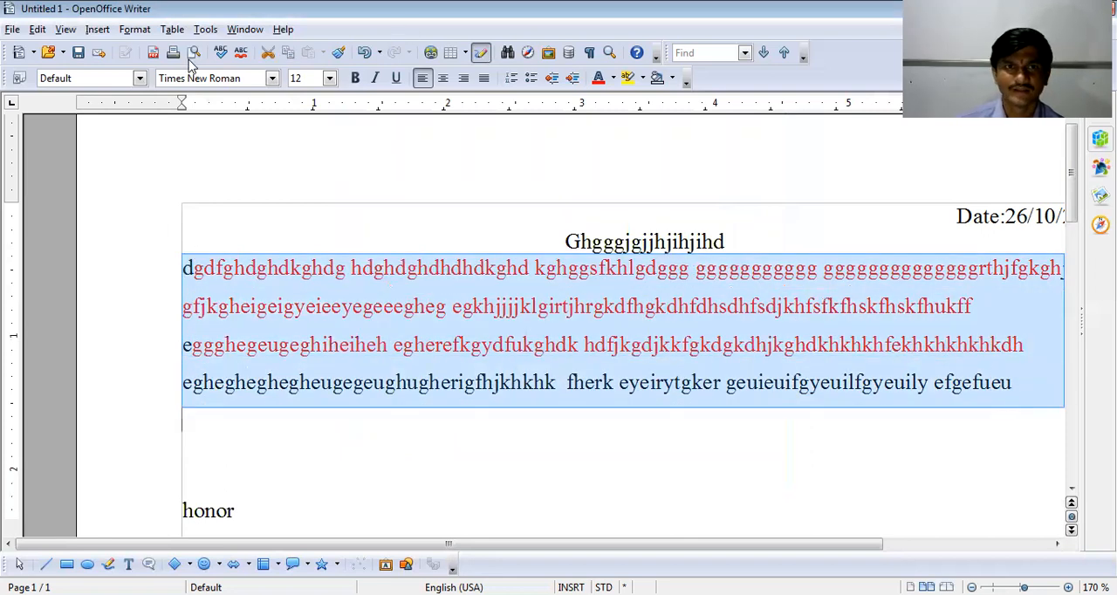
left_click(135, 32)
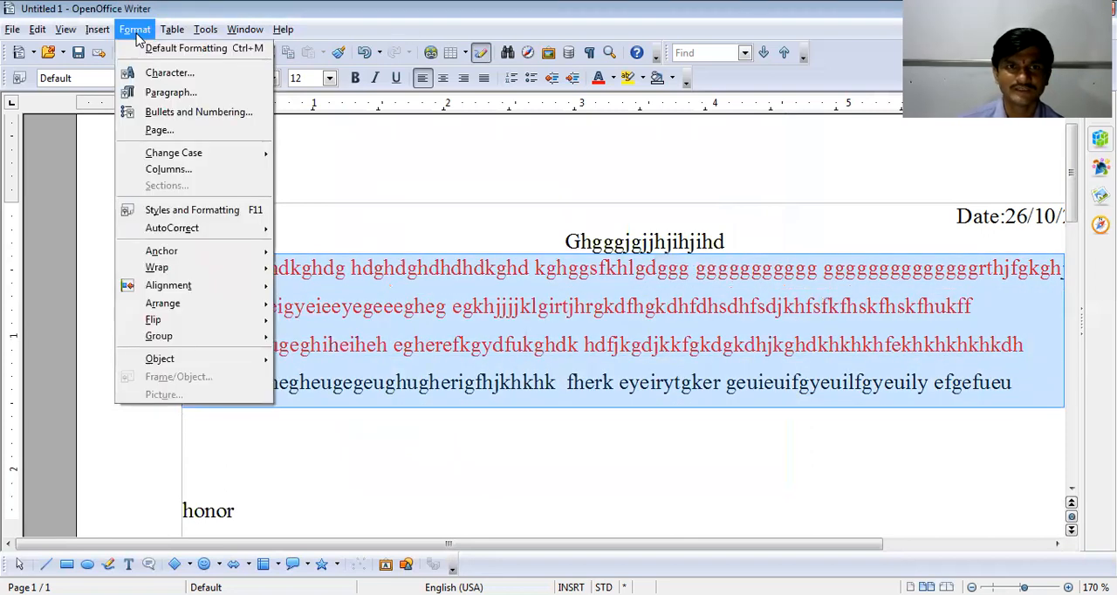
left_click(178, 96)
left_click(444, 381)
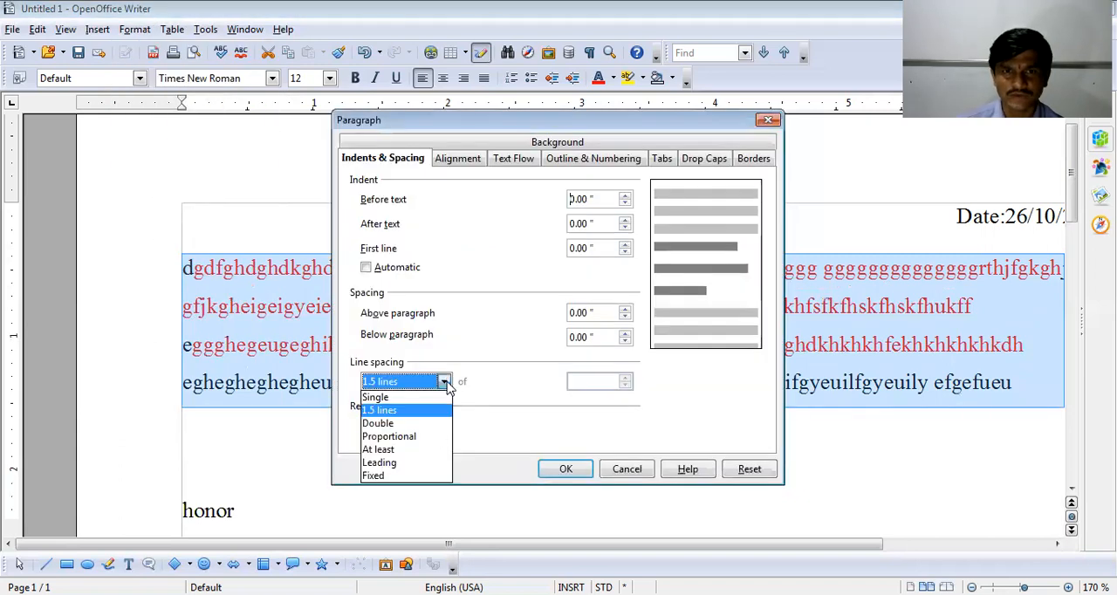
left_click(439, 426)
left_click(566, 469)
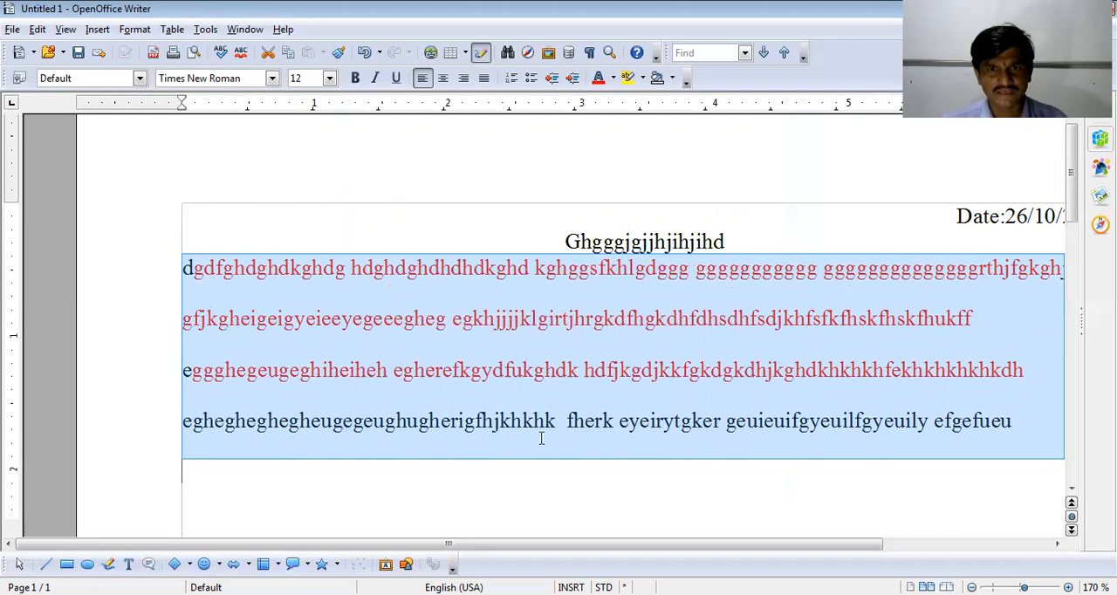
- Return the selected body paragraphs to single line spacing and apply the Heading 1 style to them
key("ctrl+1")
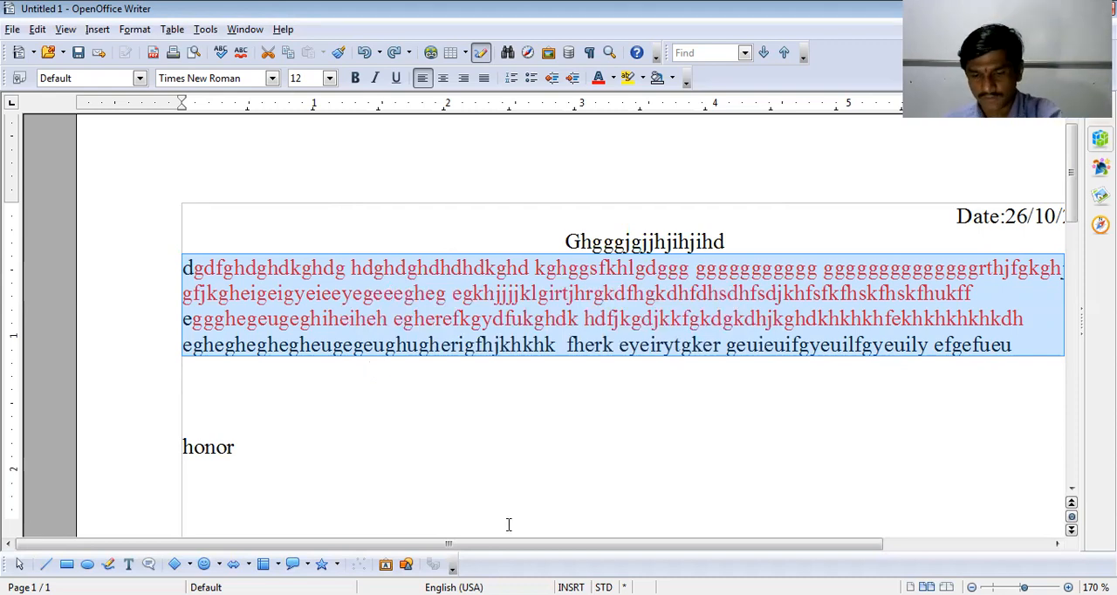
key("ctrl+1")
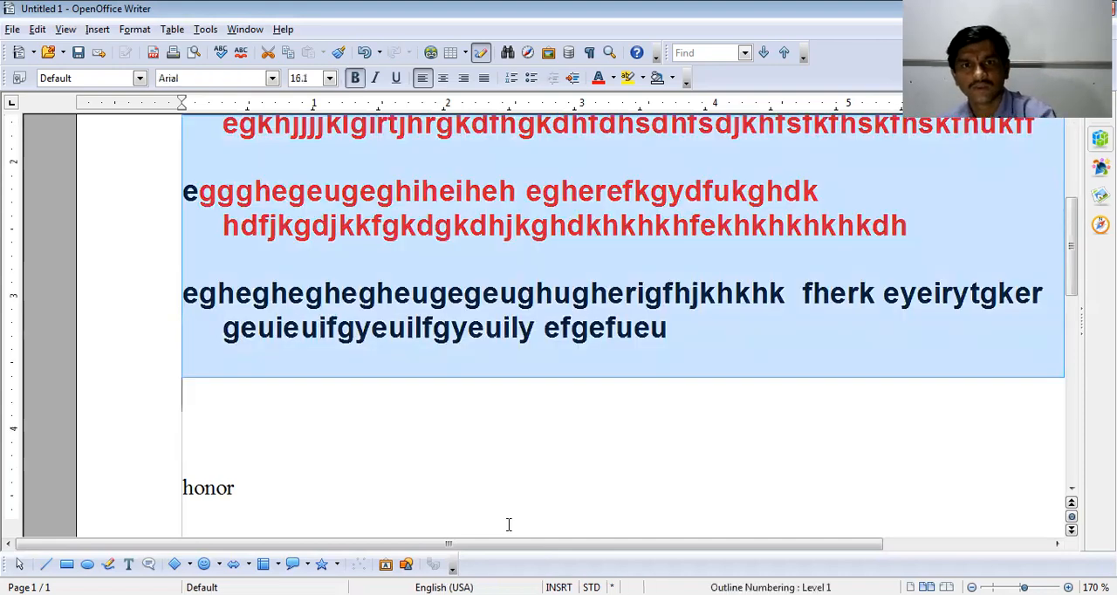
scroll(514, 526, "up", 1)
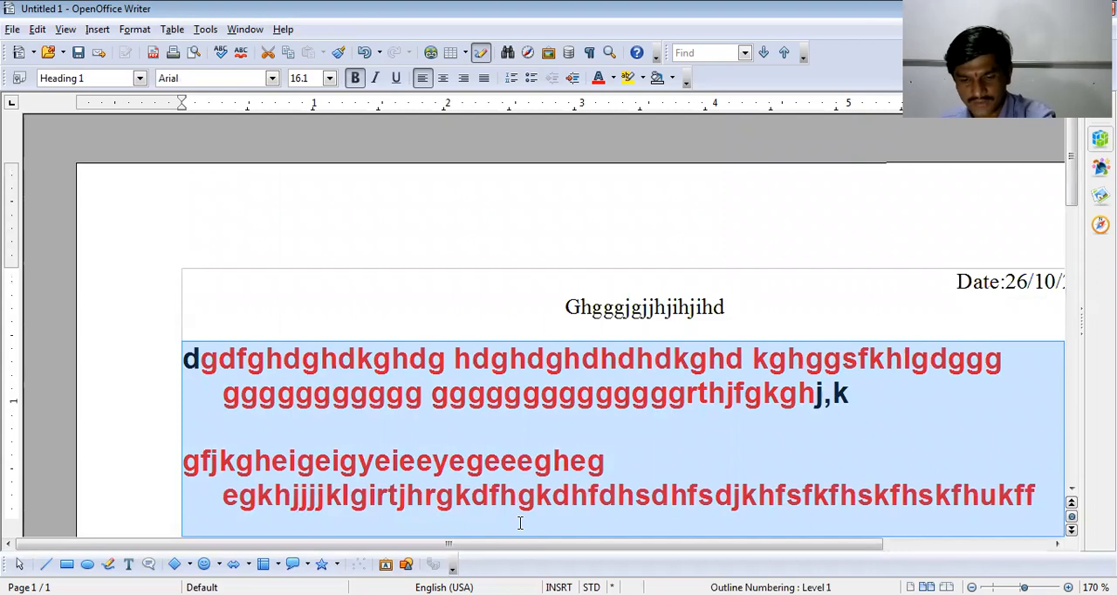
scroll(520, 523, "down", 5)
scroll(520, 523, "up", 5)
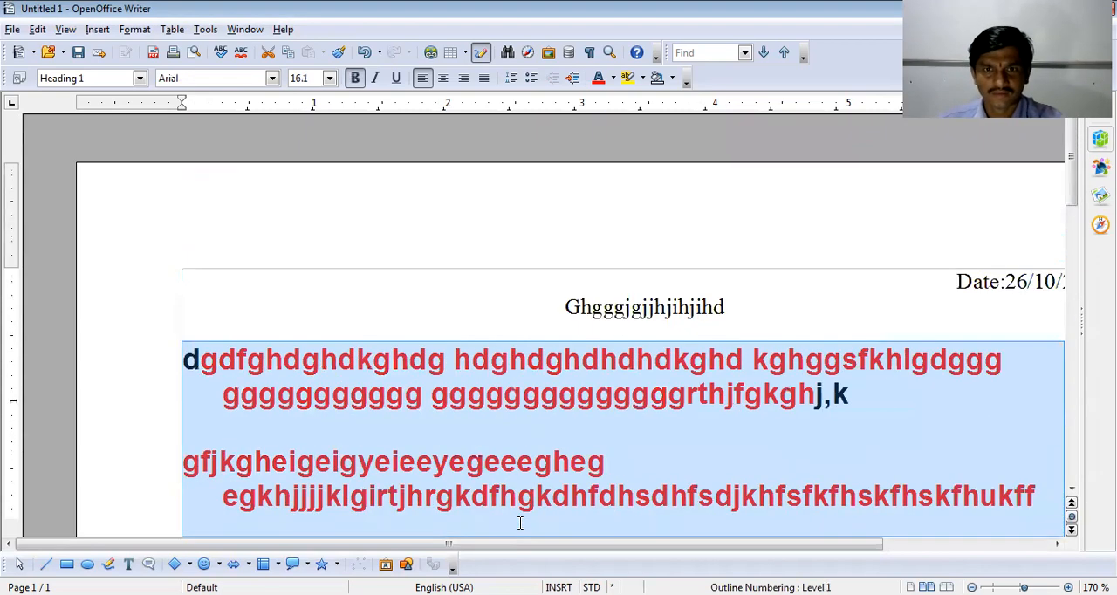
scroll(520, 522, "down", 3)
- Switch the selected body paragraphs from Heading 2 through the following heading levels, finishing with the Heading 5 style
key("ctrl+i")
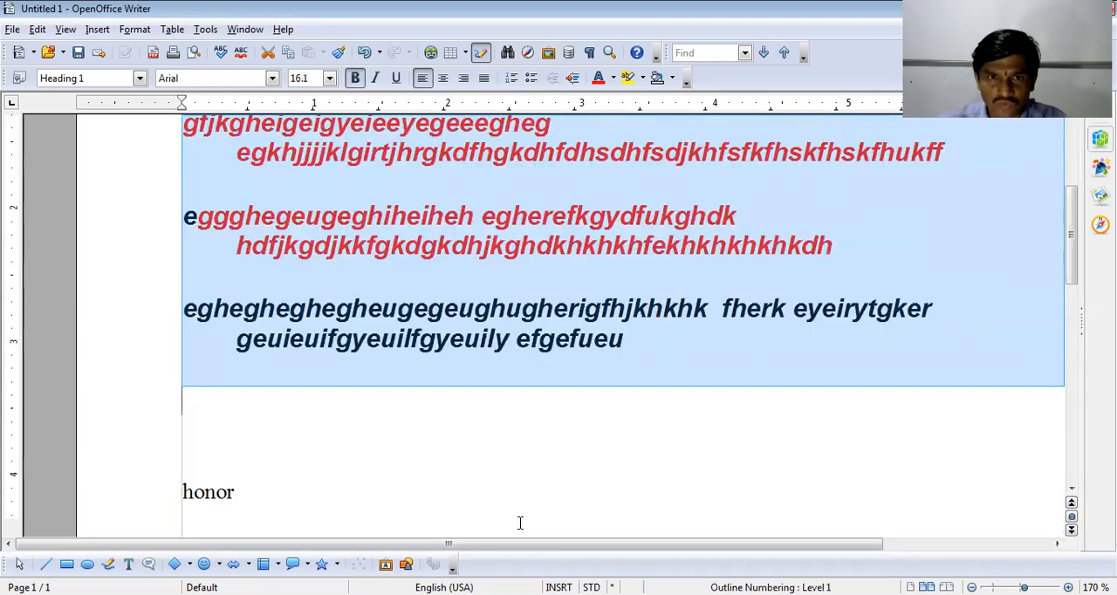
key("Tab")
key("Tab")
key("Tab")
key("Tab")
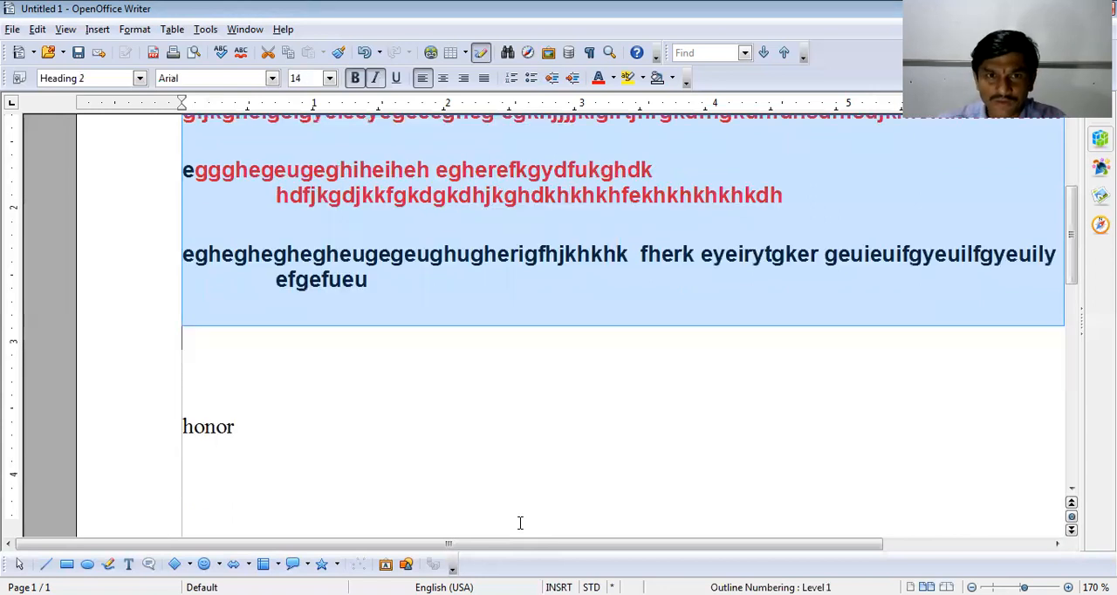
scroll(521, 522, "up", 3)
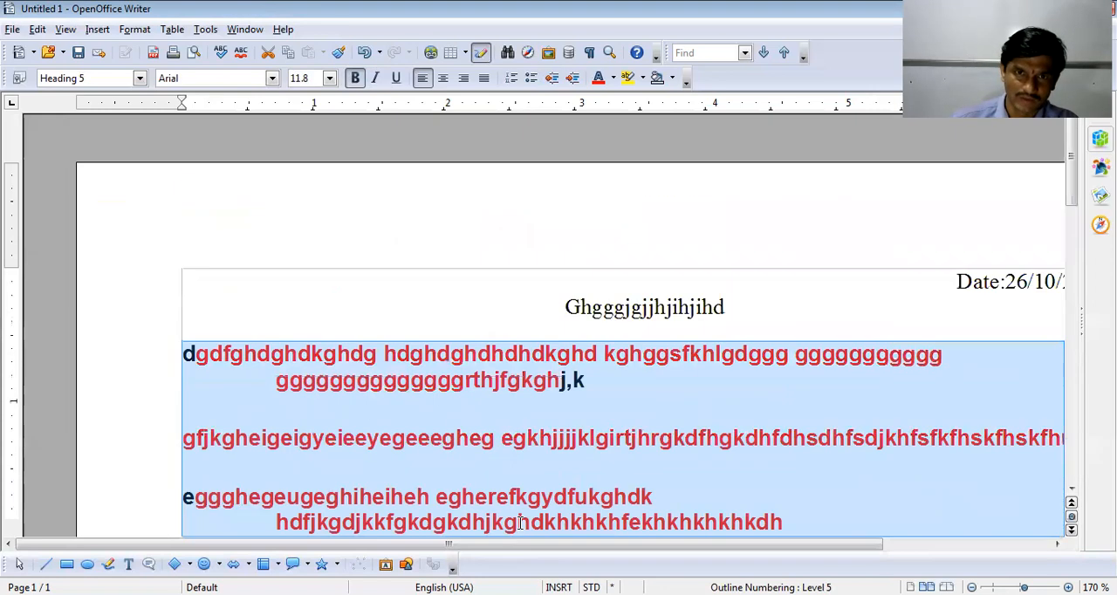
- Set the selected body paragraphs to font size 9 and Single line spacing, and place the cursor below them
left_click(330, 79)
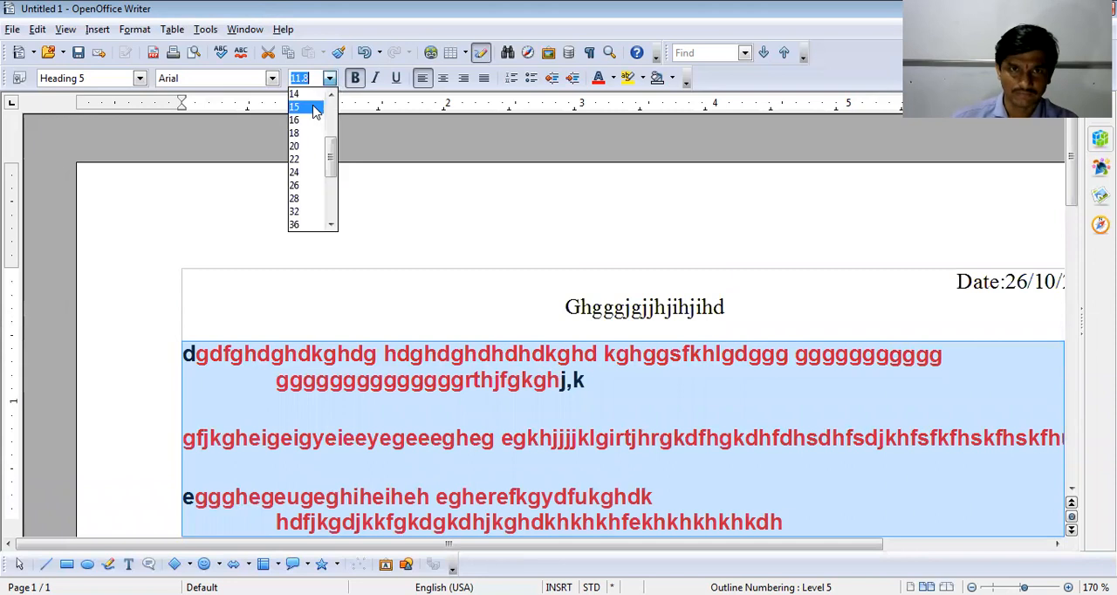
left_click(294, 133)
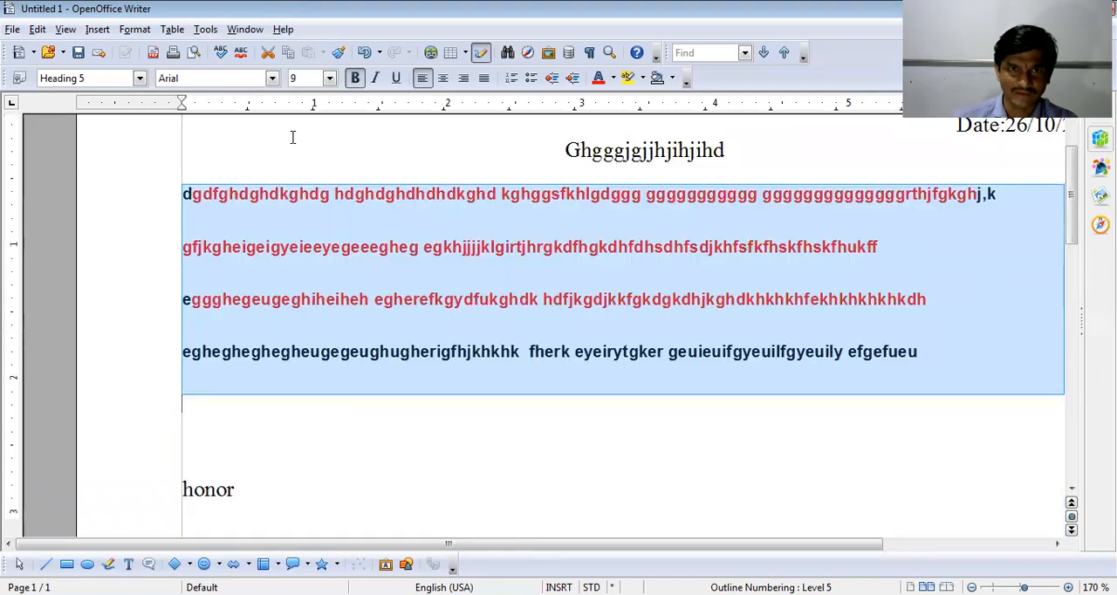
left_click(134, 31)
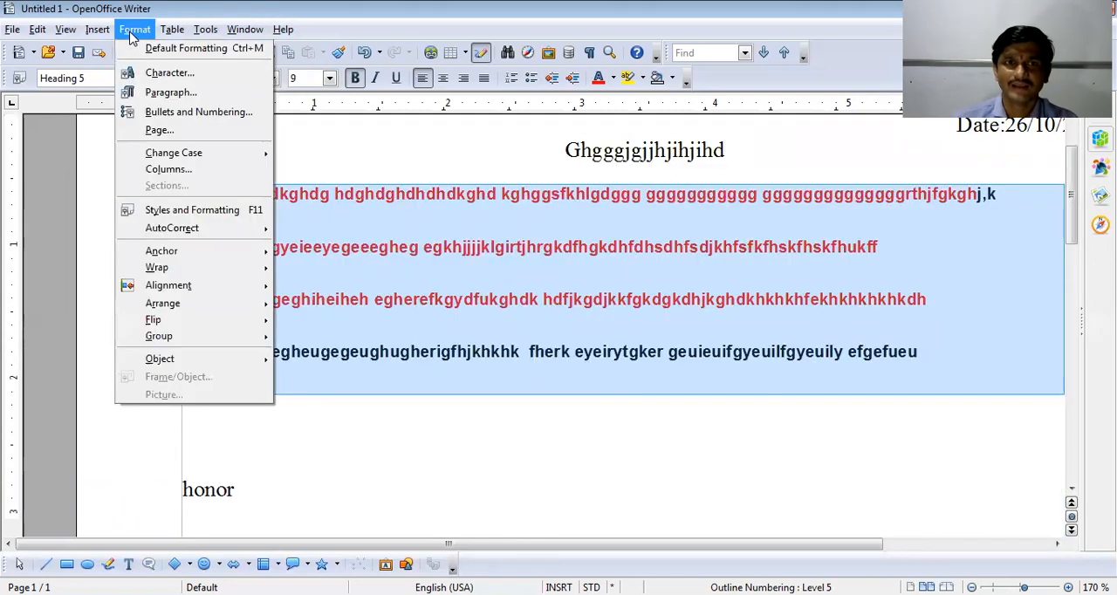
left_click(170, 93)
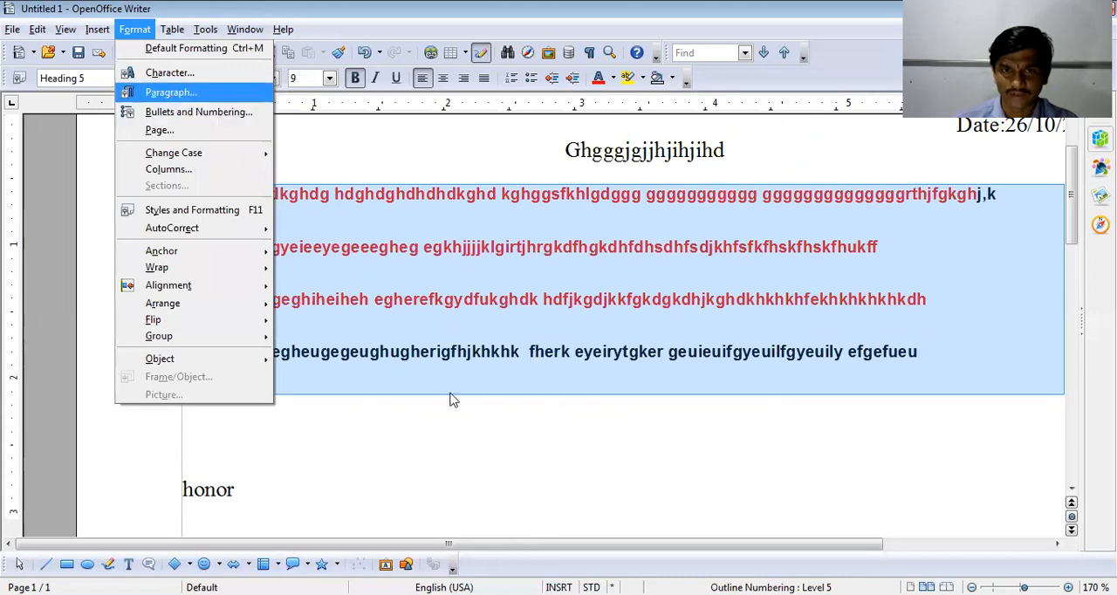
left_click(444, 382)
left_click(426, 397)
left_click(565, 469)
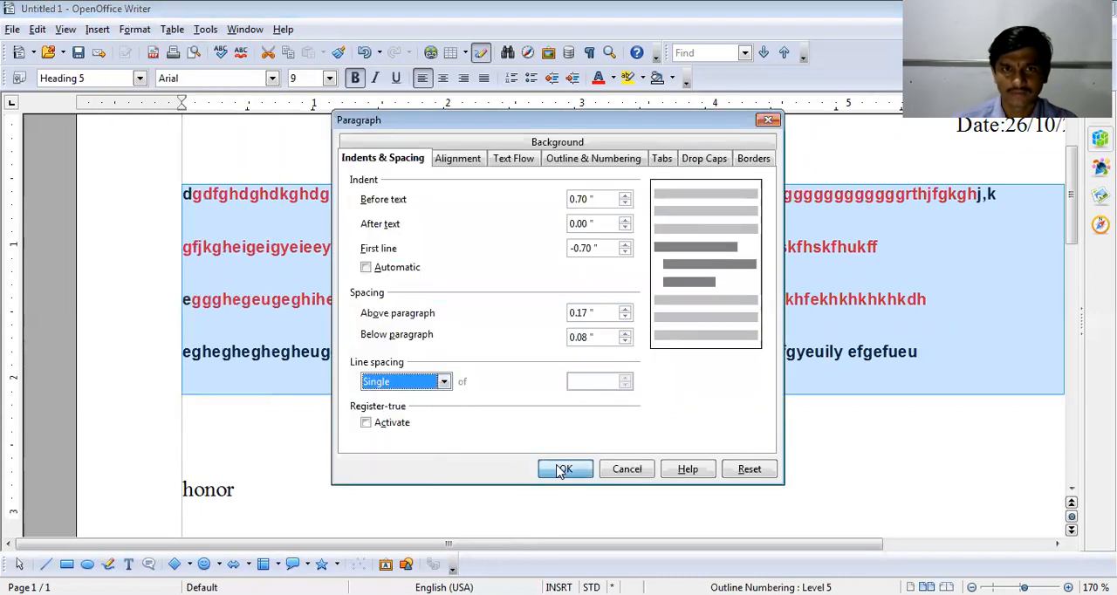
key("Down")
key("Down")
key("Down")
key("Down")
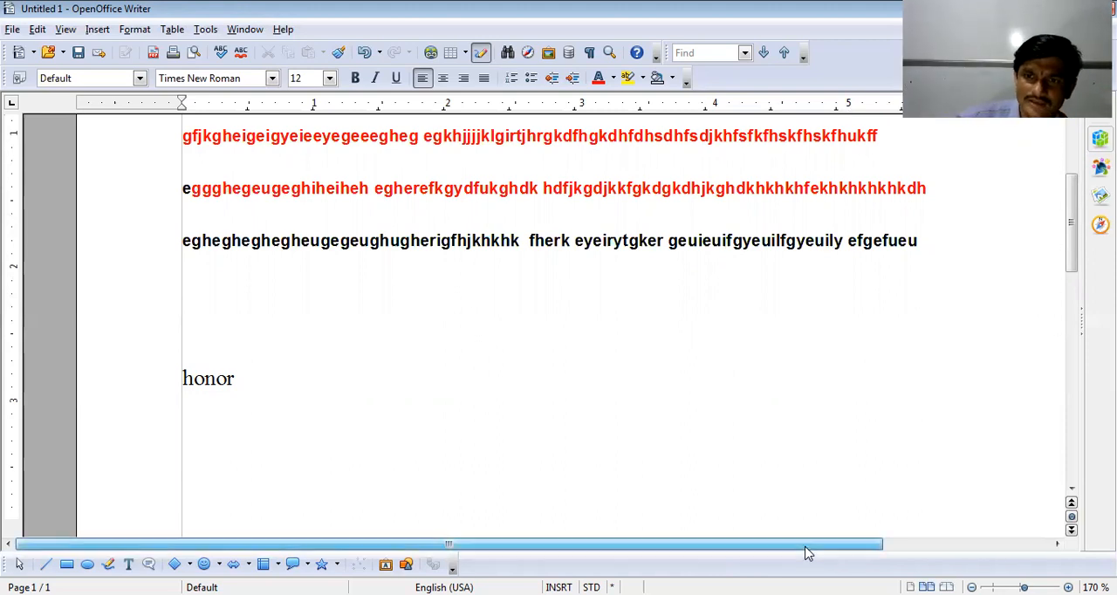
- Move the page's right margin in to about 6.15 inches on the ruler and the left margin in by about 0.65 inch
left_click_drag(807, 553, 964, 288)
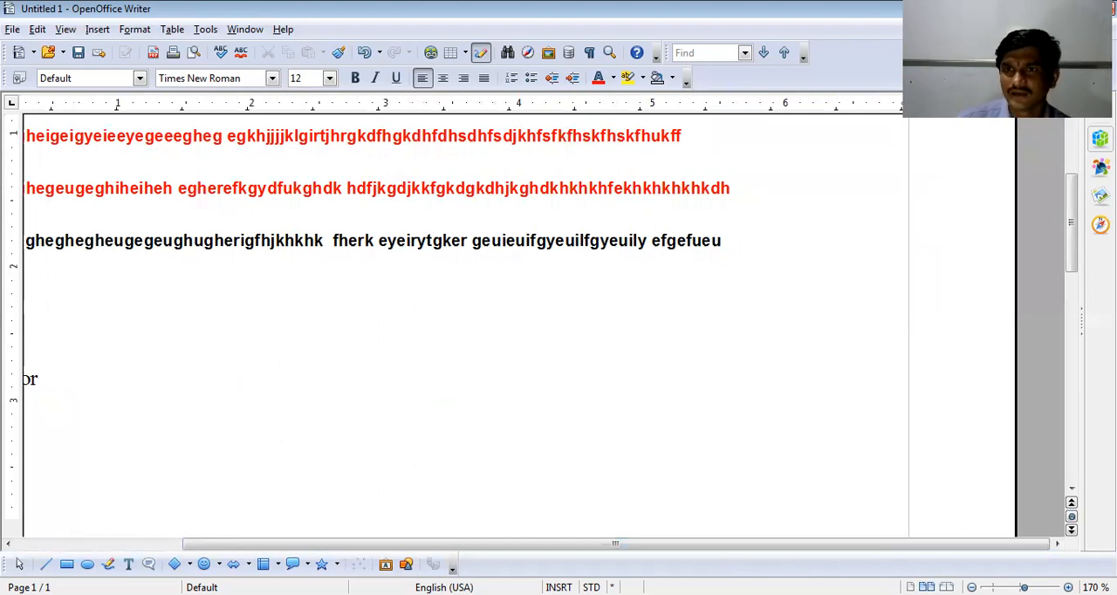
key("Up")
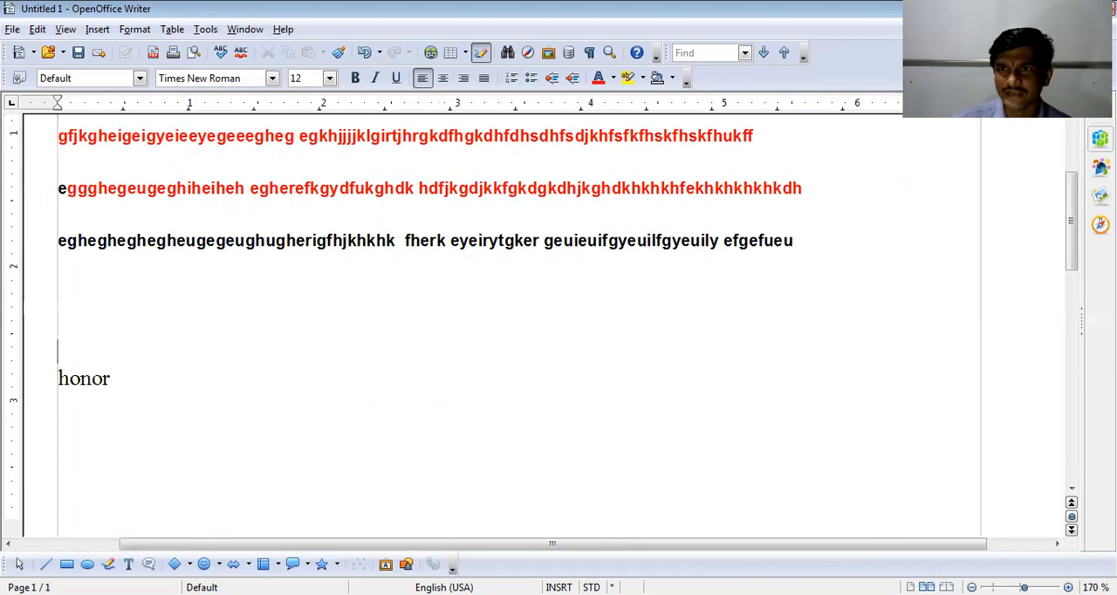
left_click_drag(981, 107, 873, 106)
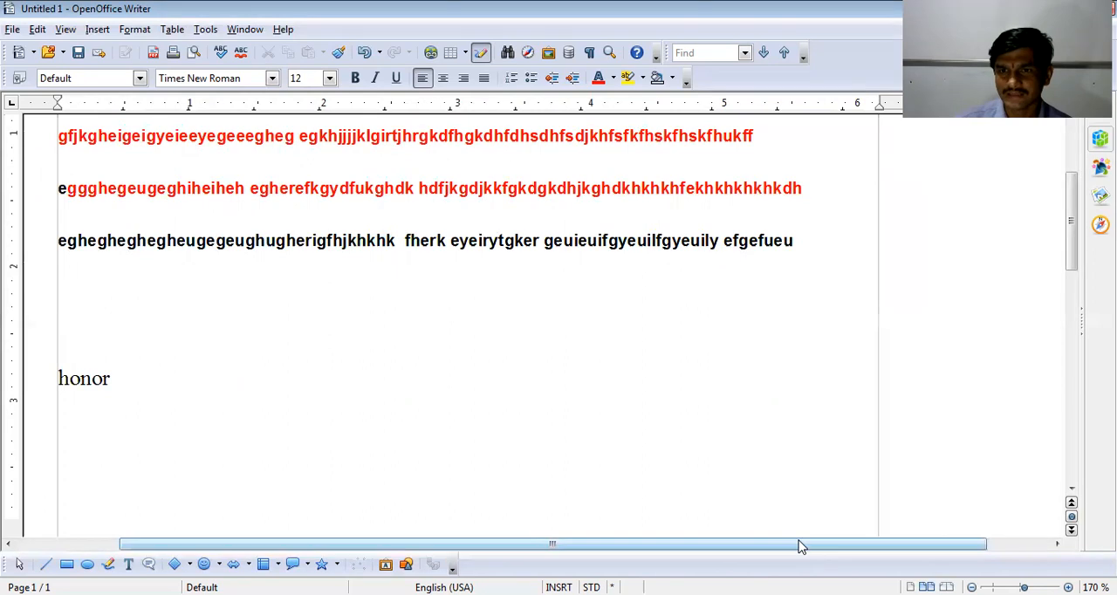
left_click_drag(800, 543, 354, 552)
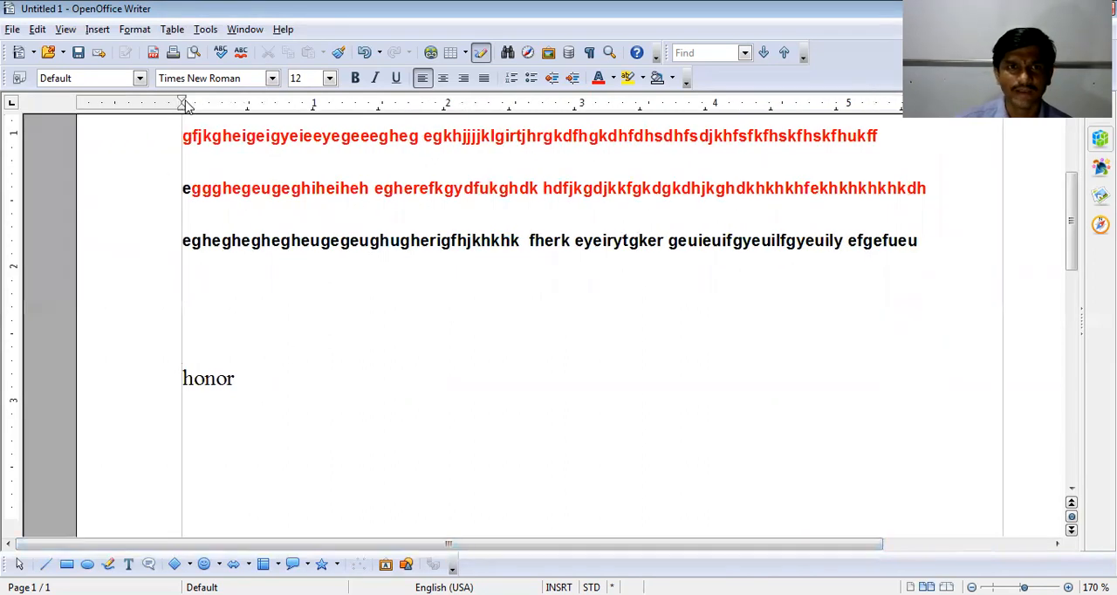
left_click_drag(183, 103, 268, 103)
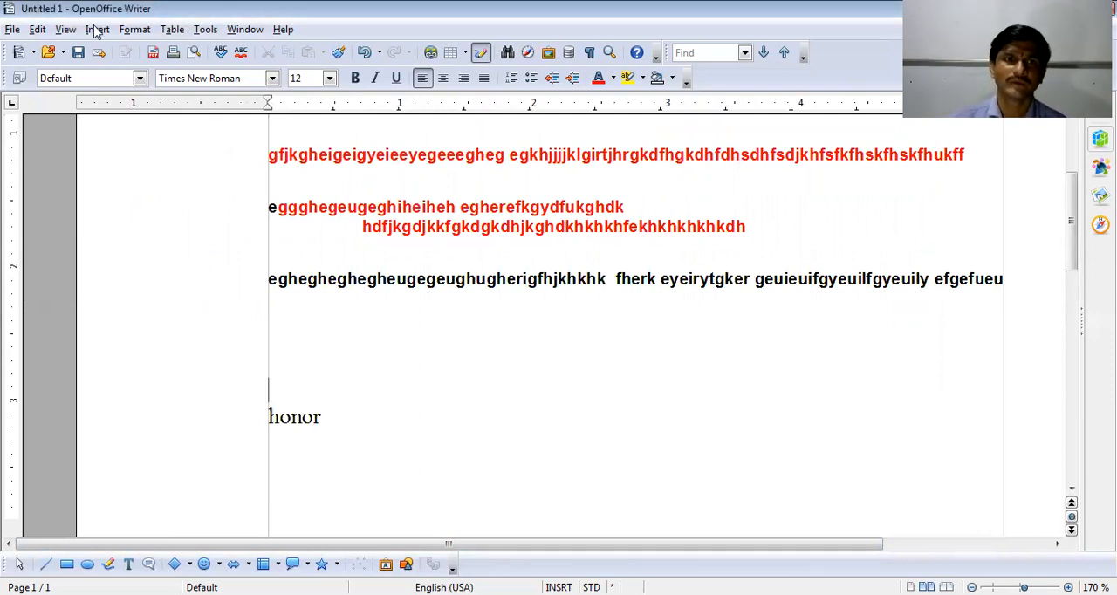
- Indent the empty paragraph above "honor" by 0.20" before text and 0.20" after text
left_click(136, 33)
left_click(200, 93)
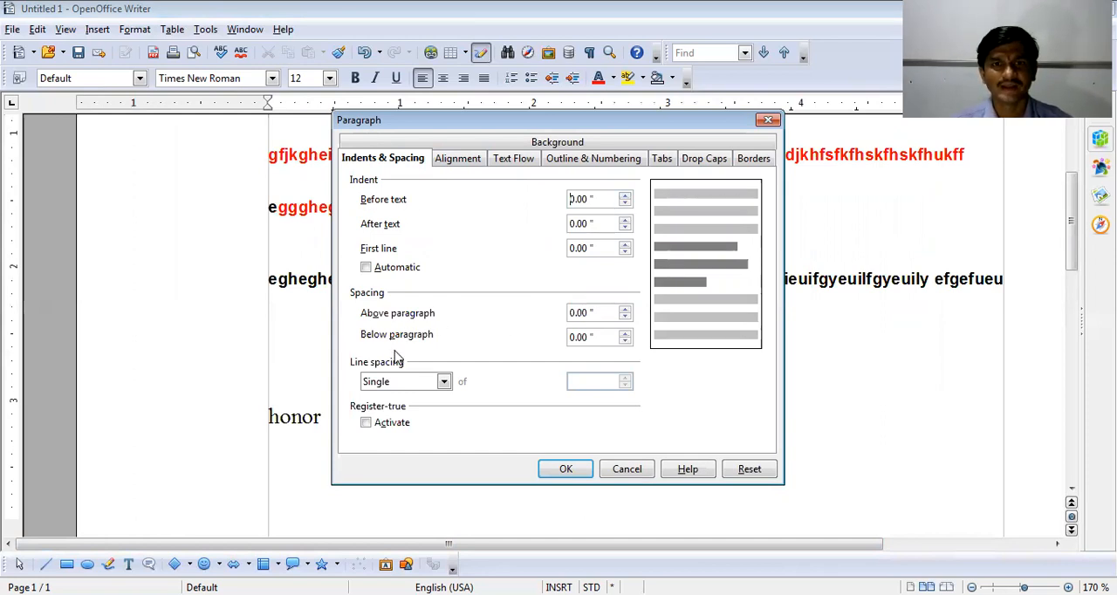
left_click(625, 196)
left_click(625, 196)
left_click(625, 196)
left_click(625, 195)
left_click(625, 195)
left_click(625, 220)
left_click(625, 220)
left_click(625, 220)
left_click(625, 220)
left_click(625, 220)
left_click(625, 220)
left_click(625, 220)
left_click(625, 220)
left_click(625, 220)
left_click(625, 220)
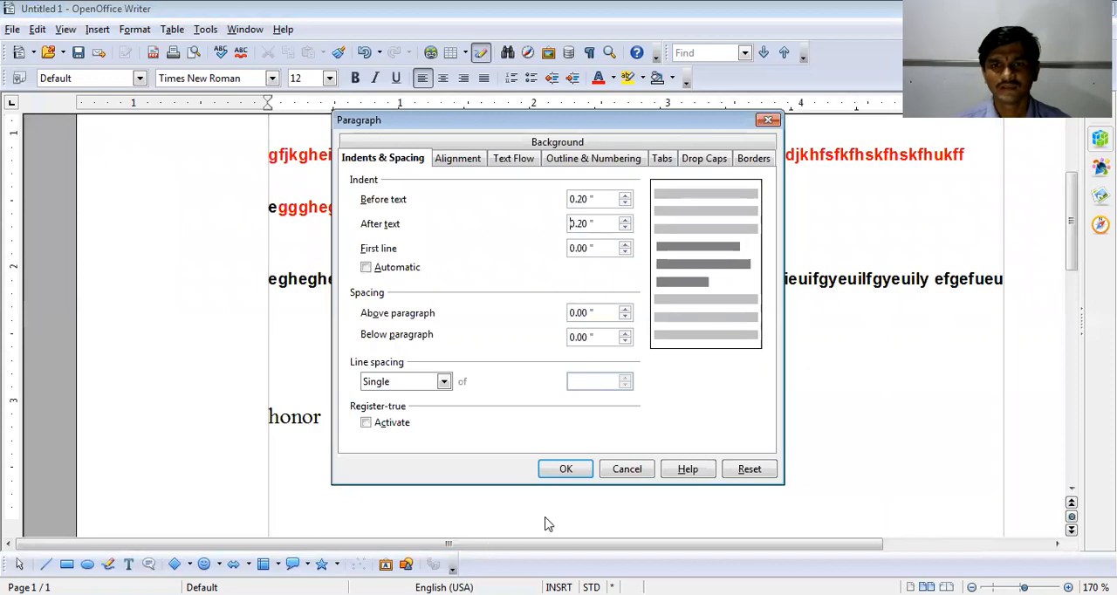
left_click(560, 468)
- Narrow the text area by moving the page's right margin in to about 3.35 inches on the ruler
scroll(440, 399, "up", 5)
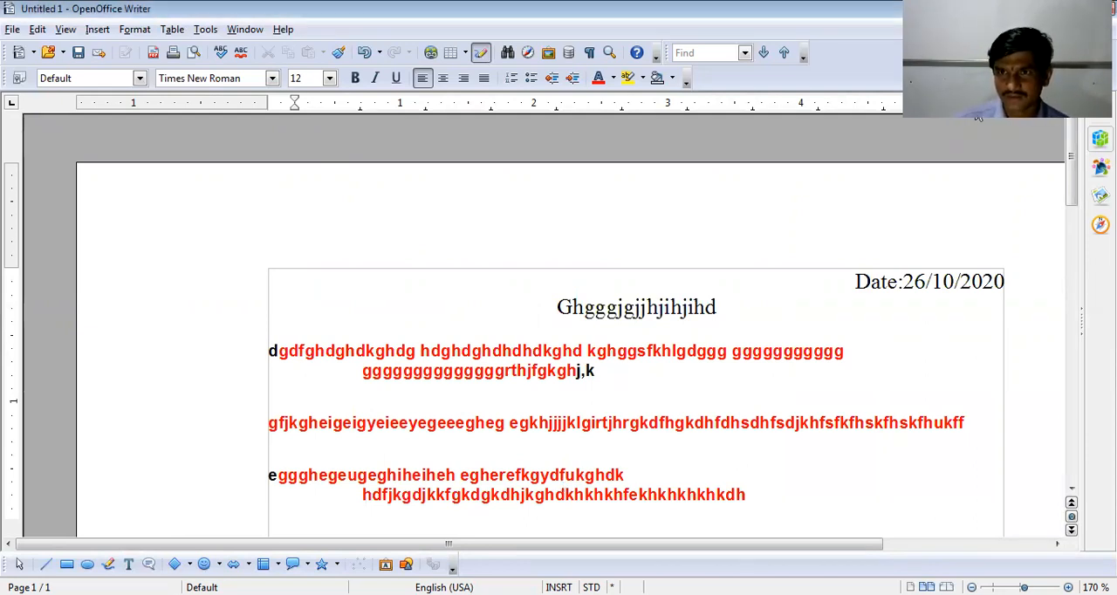
scroll(728, 137, "down", 3)
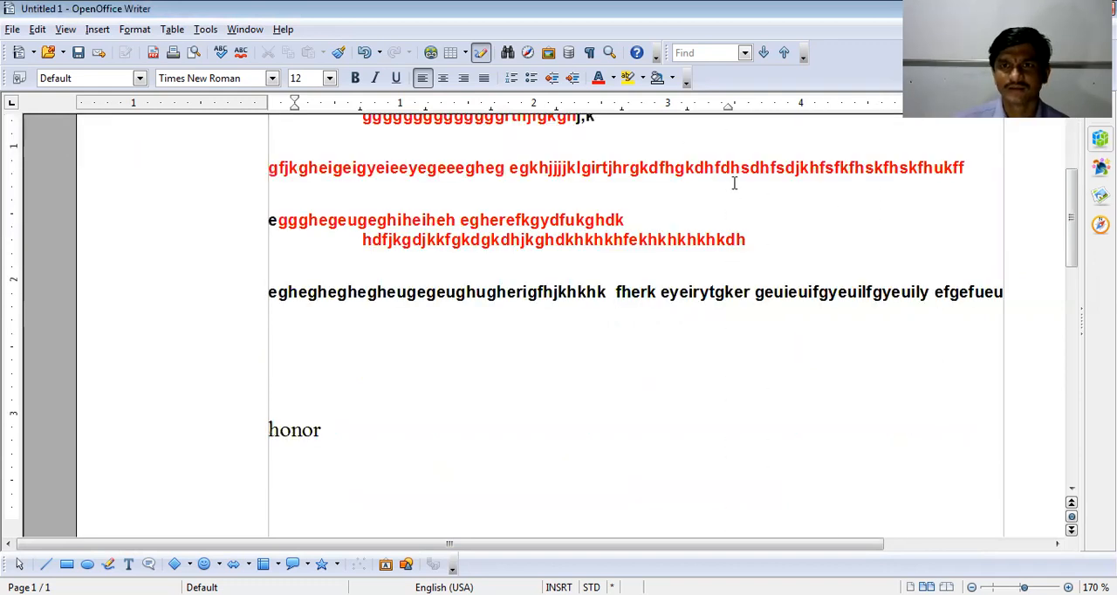
scroll(734, 183, "up", 3)
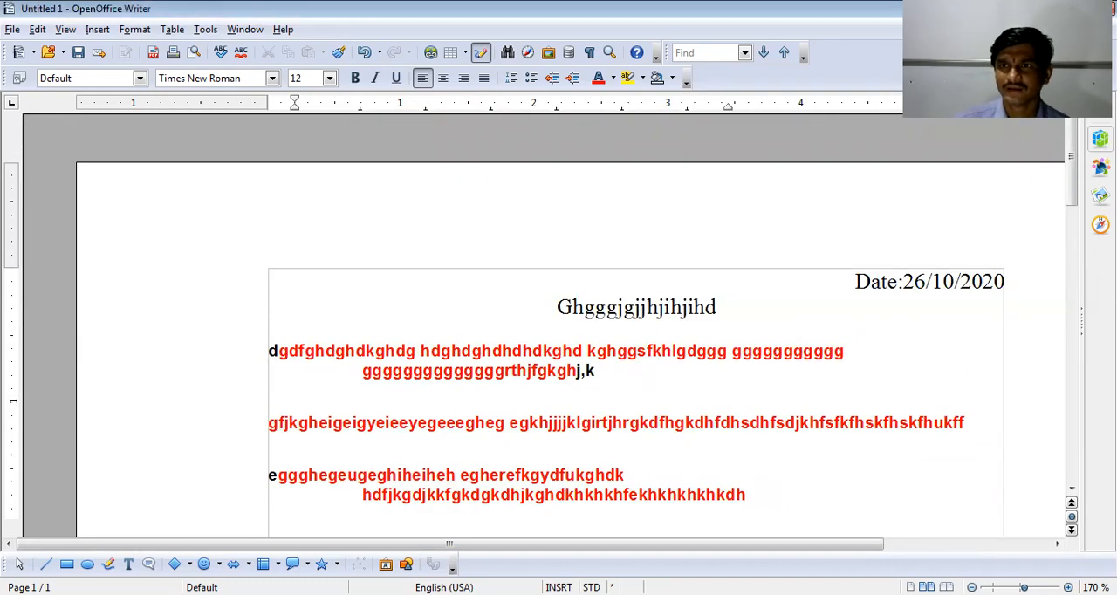
left_click_drag(1003, 103, 716, 127)
scroll(708, 270, "up", 4)
scroll(710, 293, "down", 5)
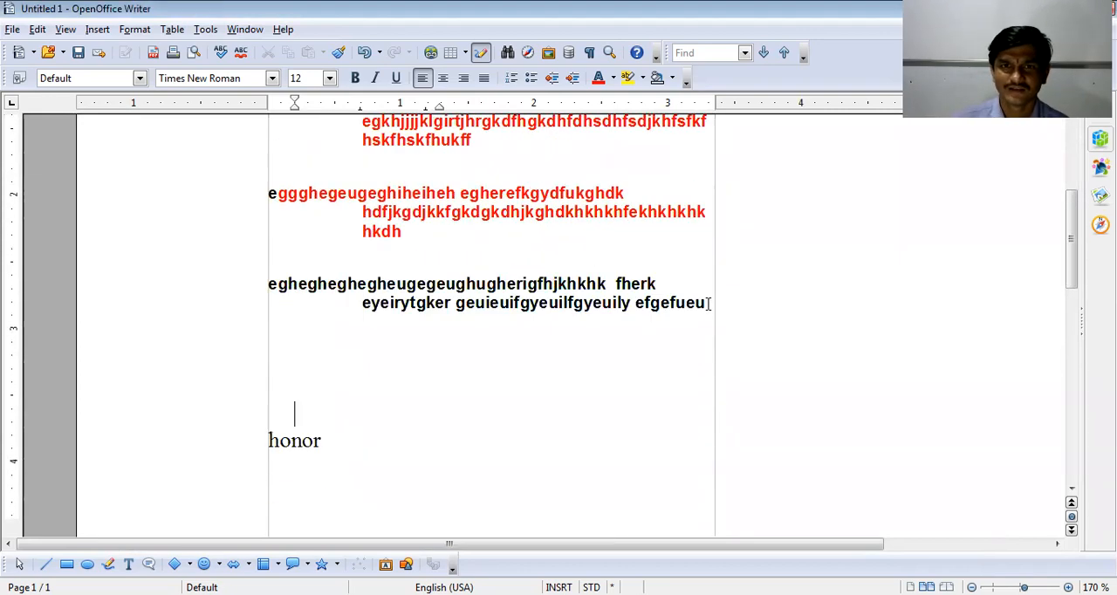
scroll(708, 304, "down", 2)
scroll(708, 304, "up", 7)
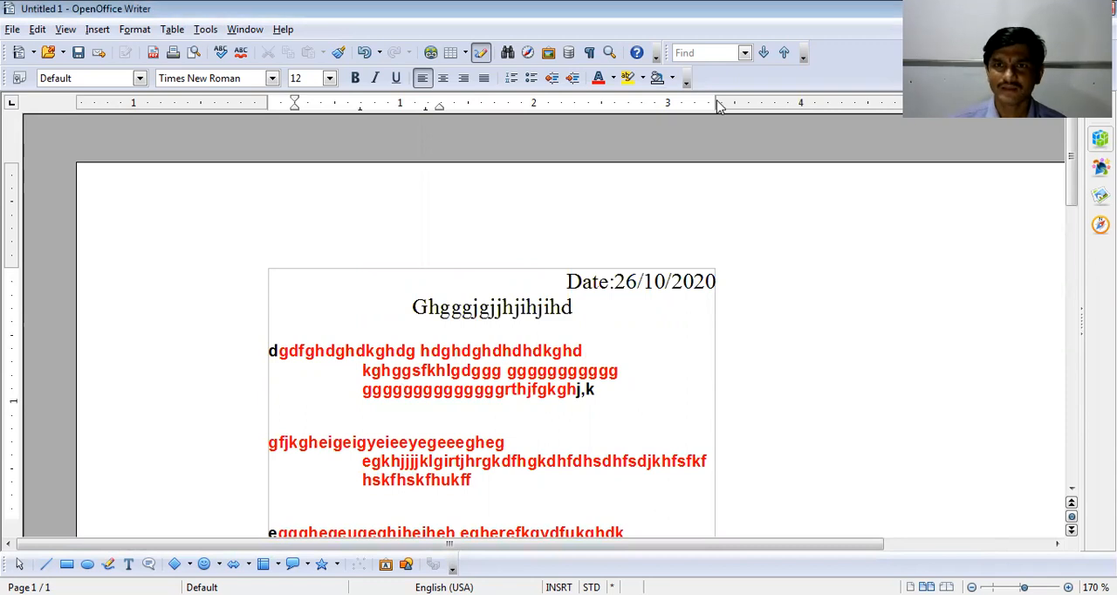
- Widen the text area again by moving the page's right margin out to about 5.5 inches on the ruler
left_click_drag(716, 104, 1002, 104)
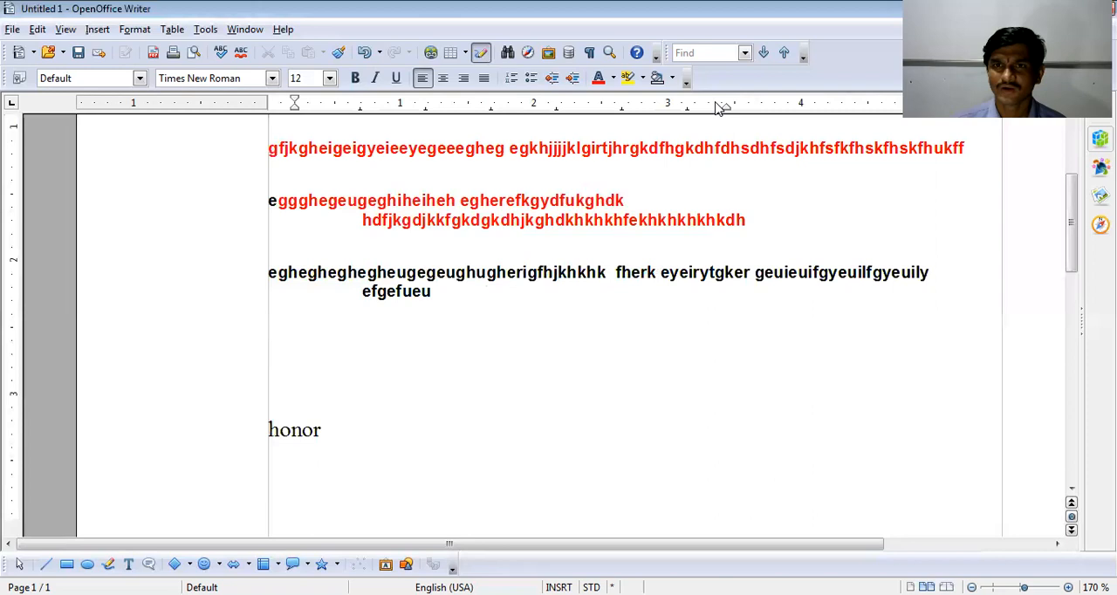
left_click_drag(907, 120, 1004, 126)
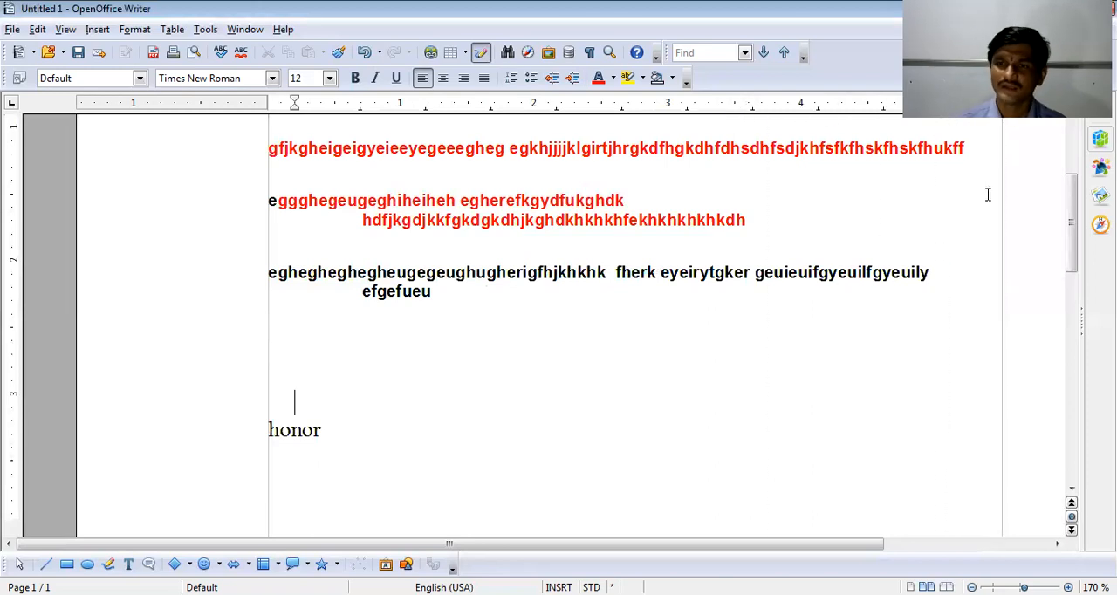